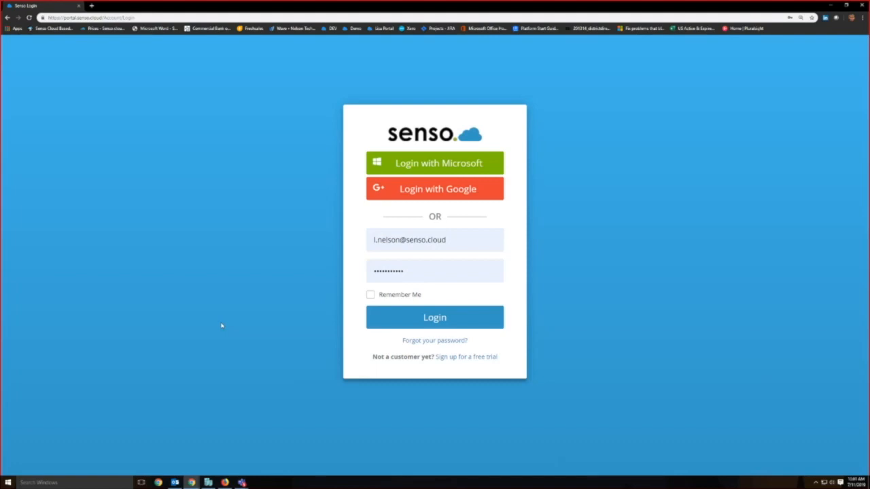
Step: Log in to the Senso portal with the prefilled account and list the devices in the Demo Site group
{"action": "left_click", "coordinate": [433, 320]}
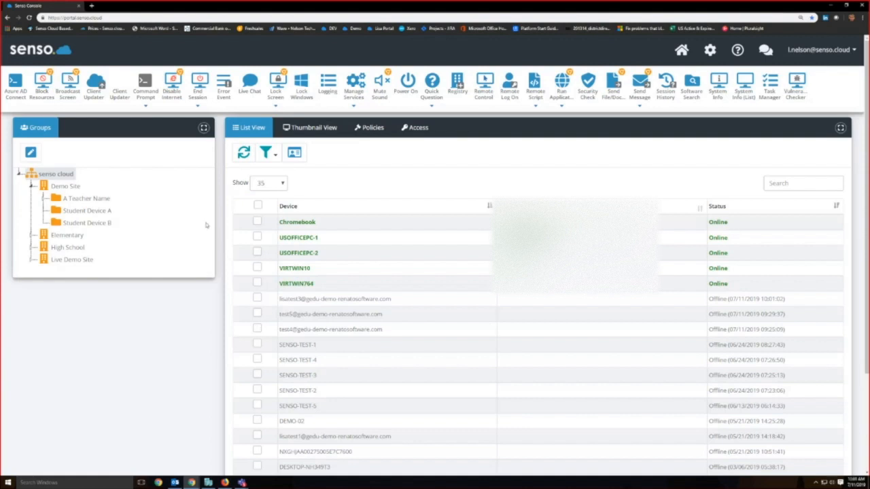
{"action": "left_click", "coordinate": [76, 190]}
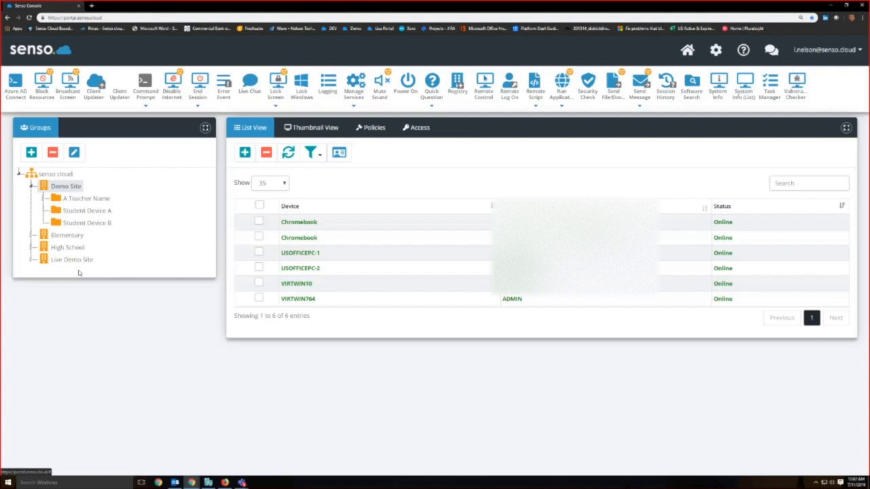
Step: Browse the devices in the A Teacher Name, Student Device A and Student Device B groups, and return to Demo Site
{"action": "left_click", "coordinate": [78, 199]}
{"action": "left_click", "coordinate": [43, 197]}
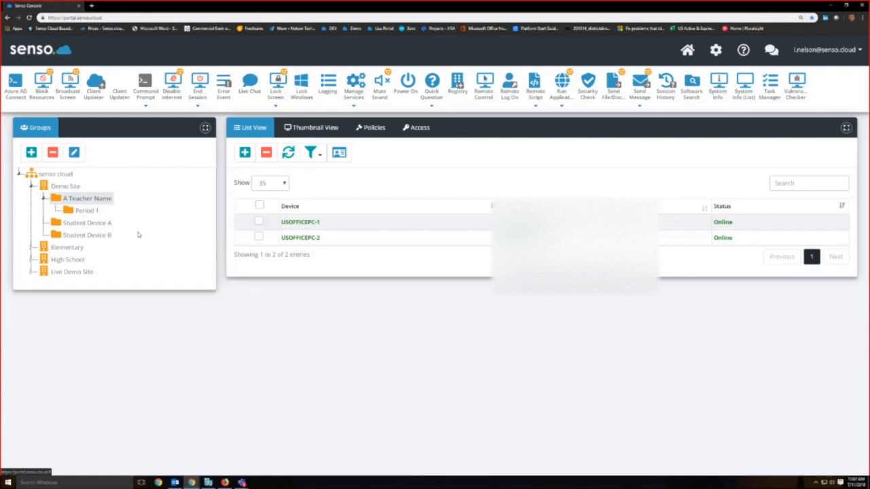
{"action": "left_click", "coordinate": [104, 223]}
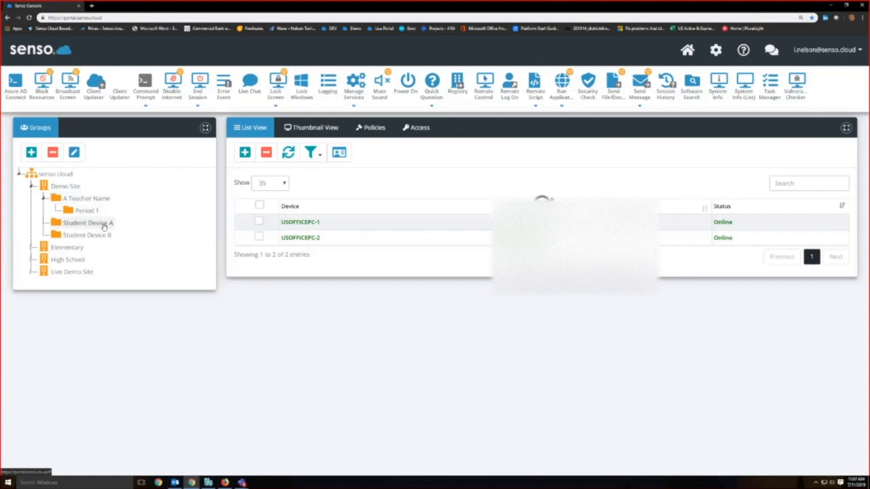
{"action": "left_click", "coordinate": [103, 235]}
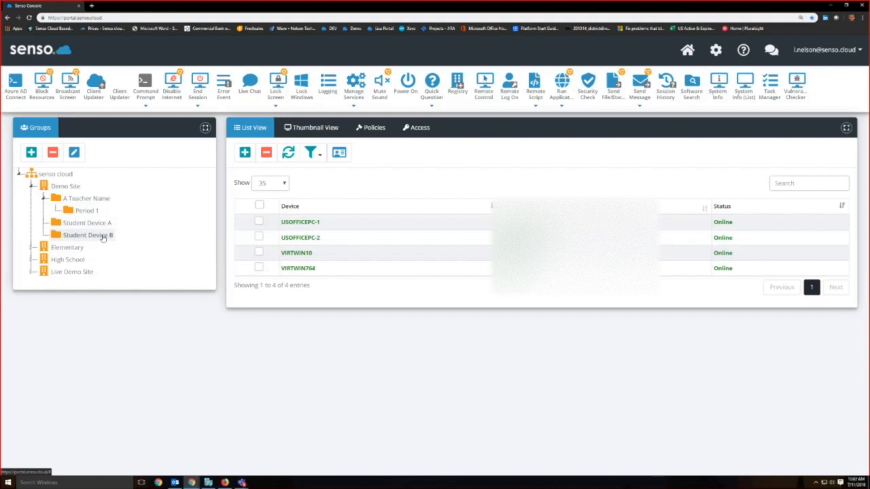
{"action": "left_click", "coordinate": [98, 224]}
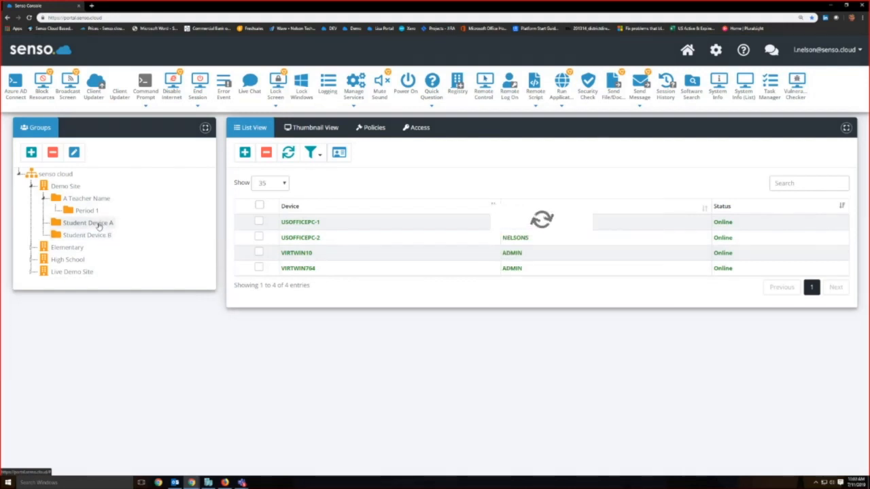
{"action": "left_click", "coordinate": [70, 186]}
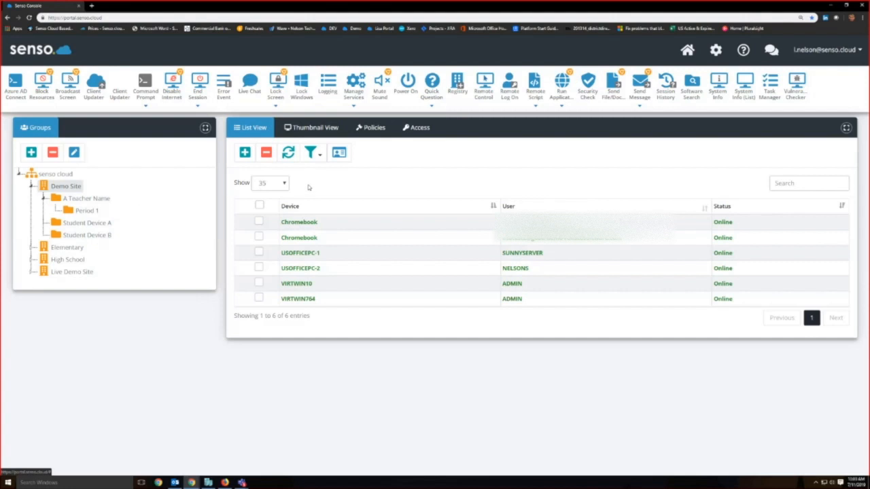
Step: Show the Demo Site devices as enlarged thumbnails titled with the device name only
{"action": "left_click", "coordinate": [314, 129]}
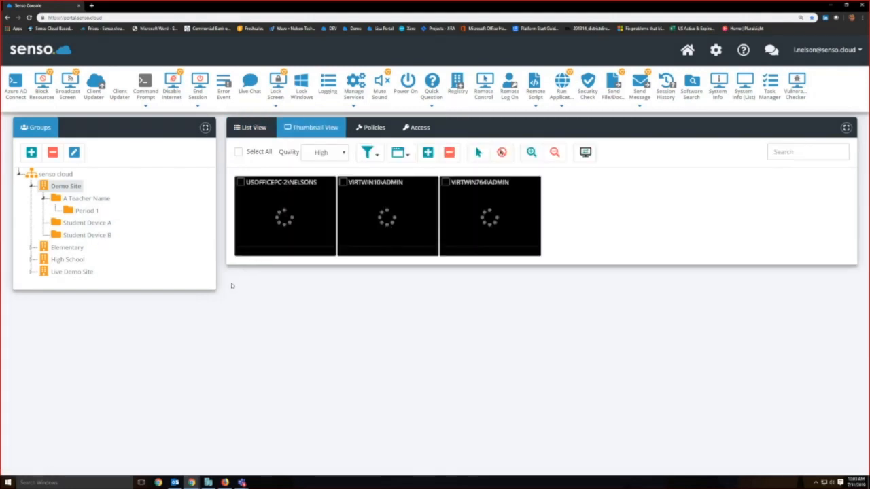
{"action": "left_click", "coordinate": [530, 153]}
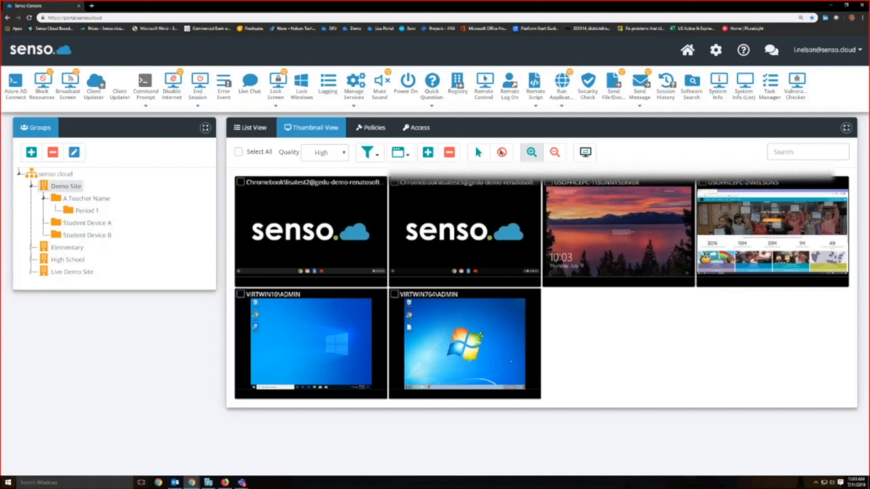
{"action": "left_click", "coordinate": [407, 154]}
{"action": "left_click", "coordinate": [420, 199]}
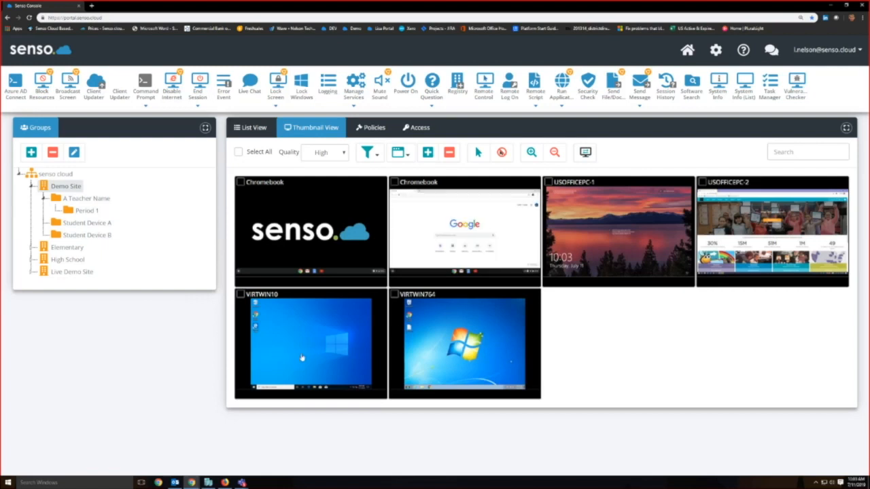
Step: Start a remote control session on USOFFICEPC-1 and switch its control mode to Share Control and finally Full Control
{"action": "double_click", "coordinate": [608, 229]}
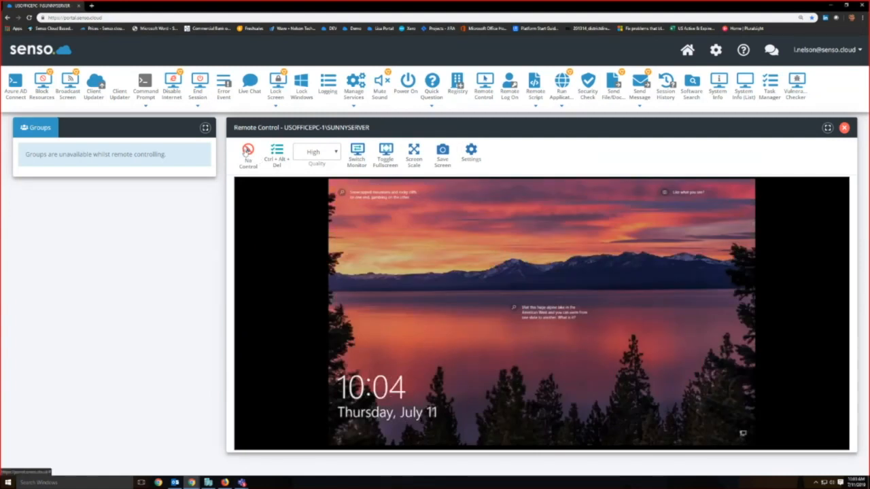
{"action": "left_click", "coordinate": [246, 149]}
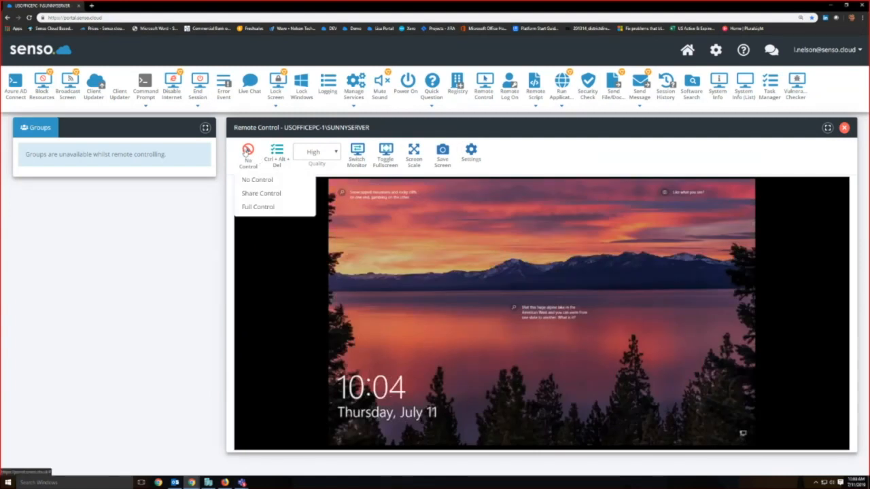
{"action": "left_click", "coordinate": [253, 196]}
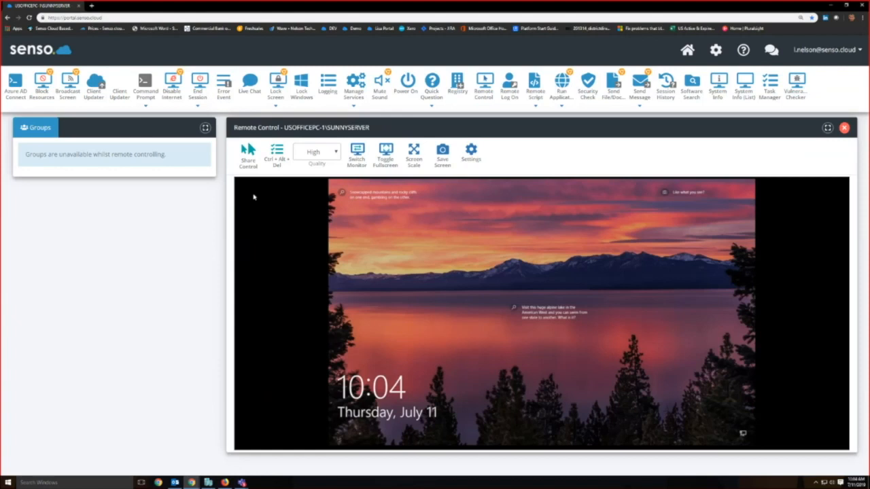
{"action": "left_click", "coordinate": [247, 153]}
{"action": "left_click", "coordinate": [262, 207]}
Step: Sign in to the locked remote computer with the account password and close the server console window on its desktop
{"action": "left_click", "coordinate": [521, 356]}
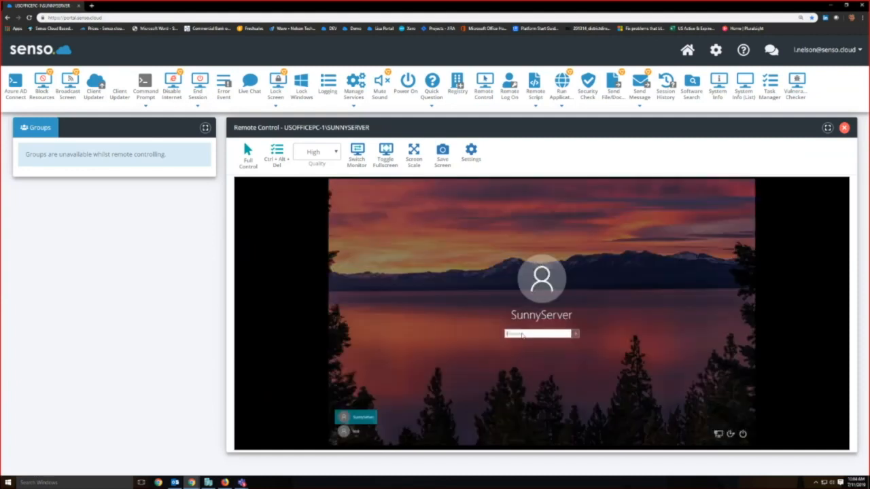
{"action": "type", "text": "****"}
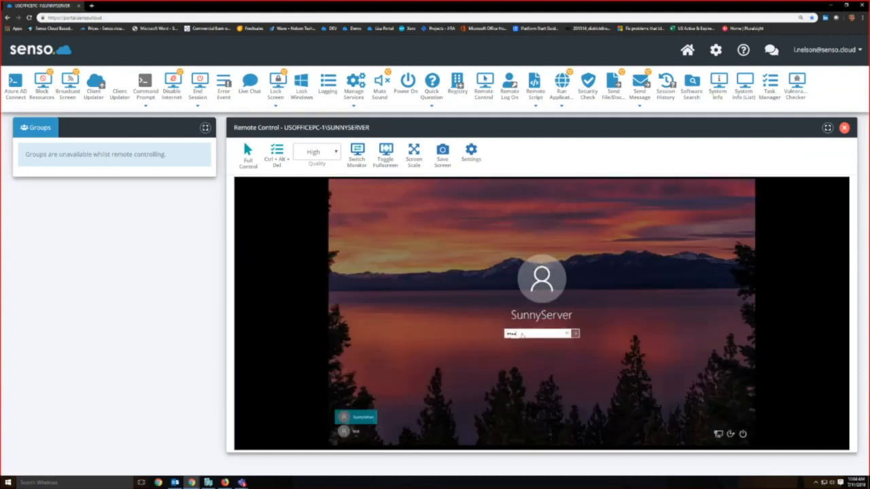
{"action": "left_click", "coordinate": [575, 334]}
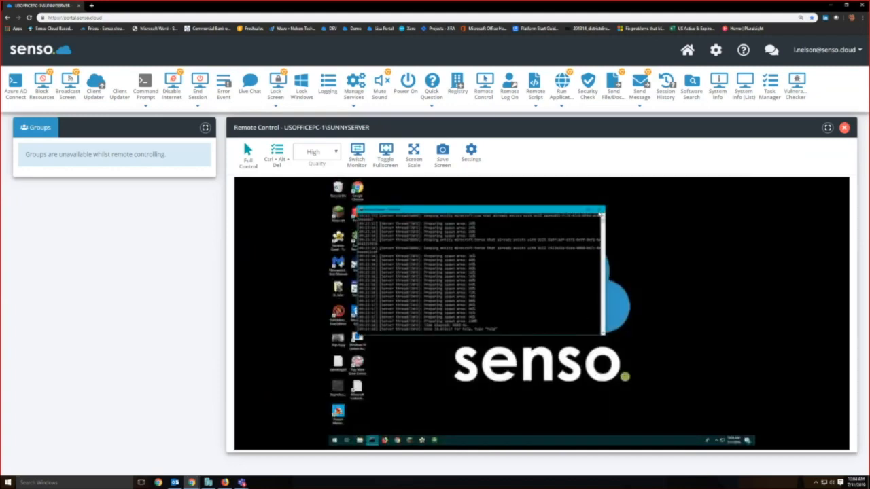
{"action": "left_click", "coordinate": [601, 209]}
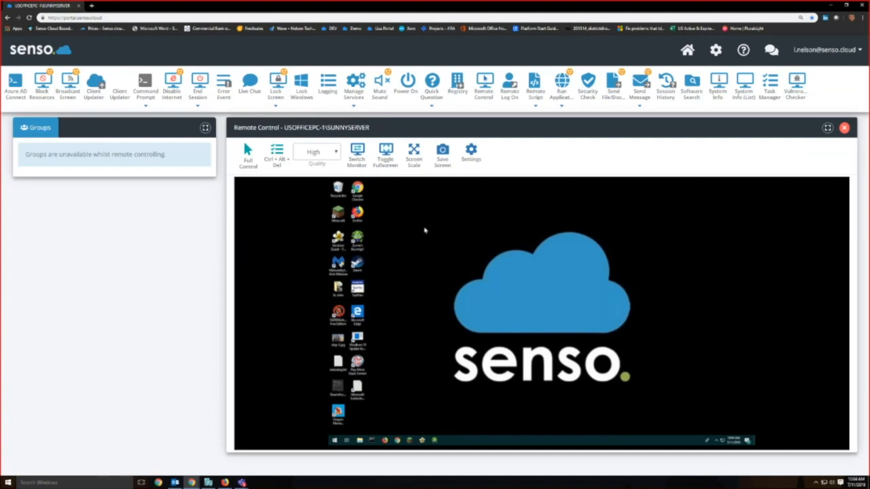
Step: View the remote session in full screen, return to the normal view and look at the screen scale options
{"action": "left_click", "coordinate": [385, 153]}
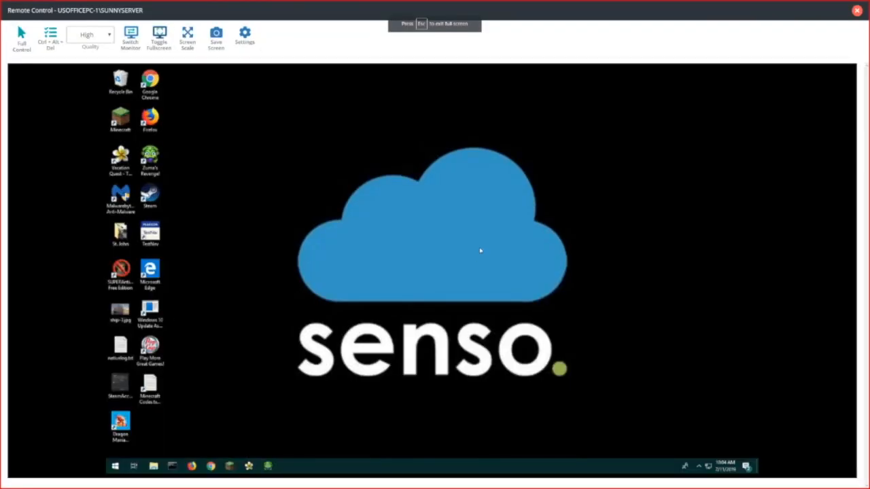
{"action": "key", "text": "Escape"}
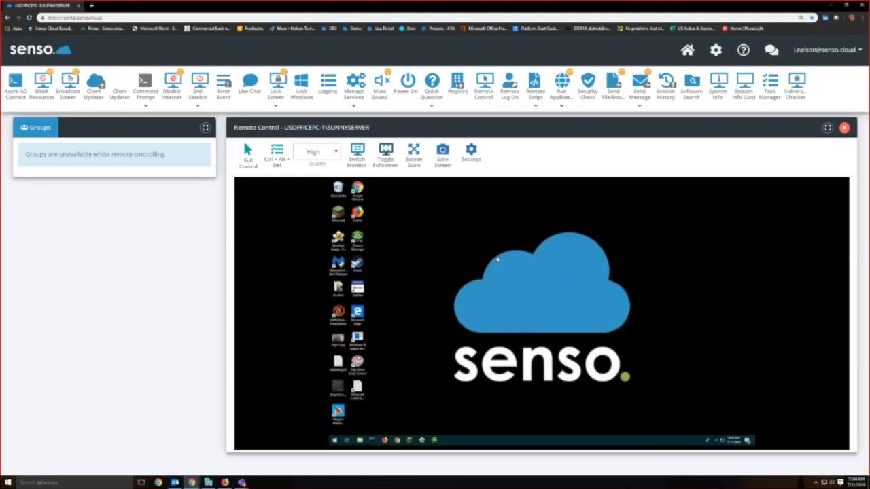
{"action": "left_click", "coordinate": [412, 155]}
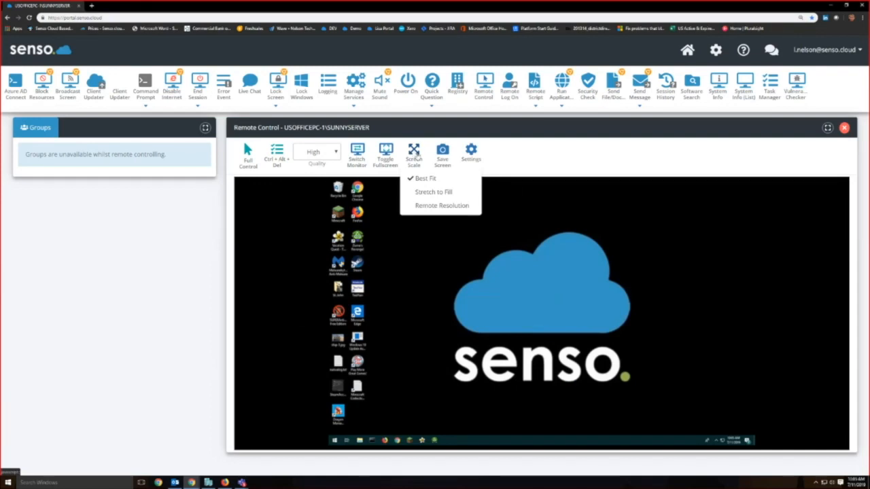
Step: Save a screenshot of the remote desktop, dismiss the download notice and end the remote control session
{"action": "left_click", "coordinate": [445, 155]}
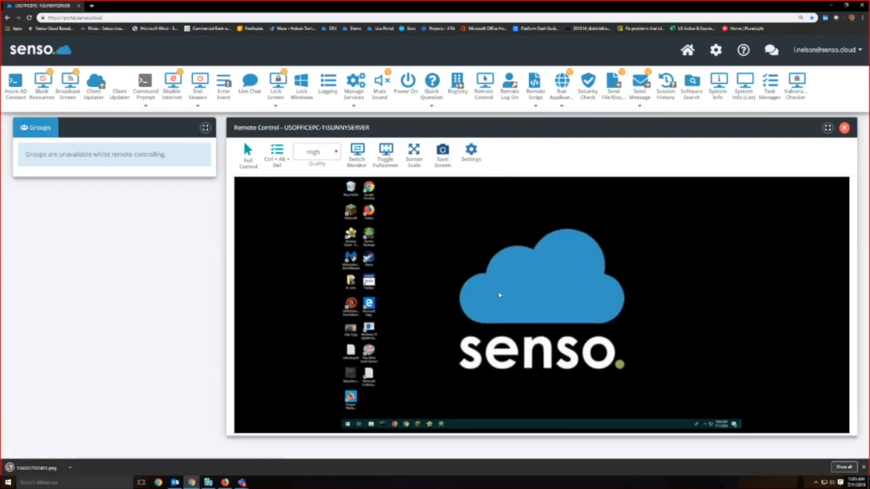
{"action": "left_click", "coordinate": [864, 468]}
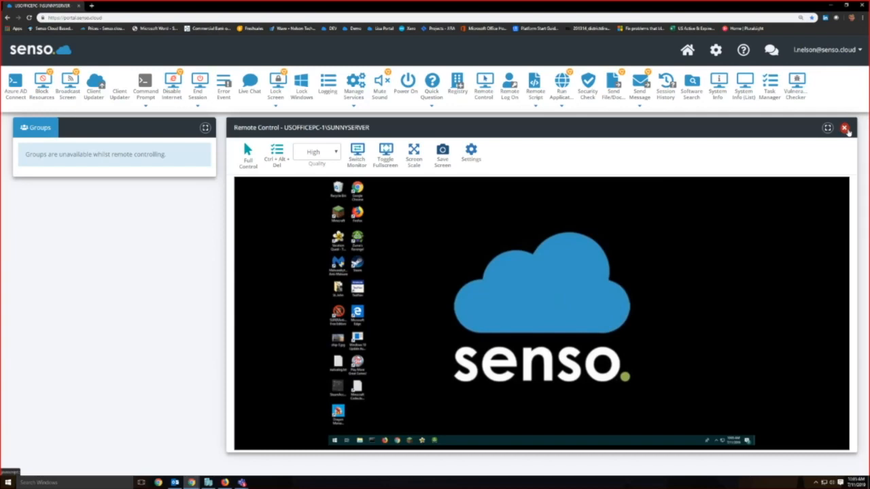
{"action": "left_click", "coordinate": [845, 129]}
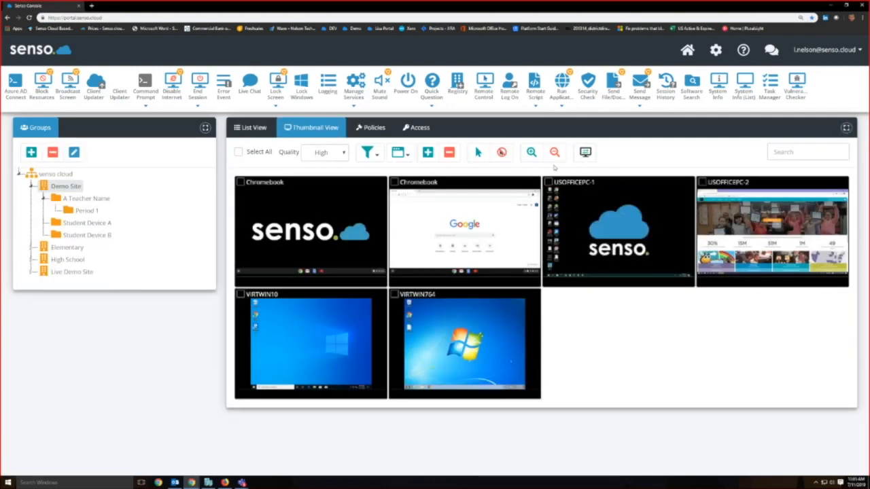
Step: Try enlarging and reducing the thumbnails, then view the second Chromebook's screen in a remote session and close it
{"action": "left_click", "coordinate": [534, 154]}
{"action": "left_click", "coordinate": [553, 152]}
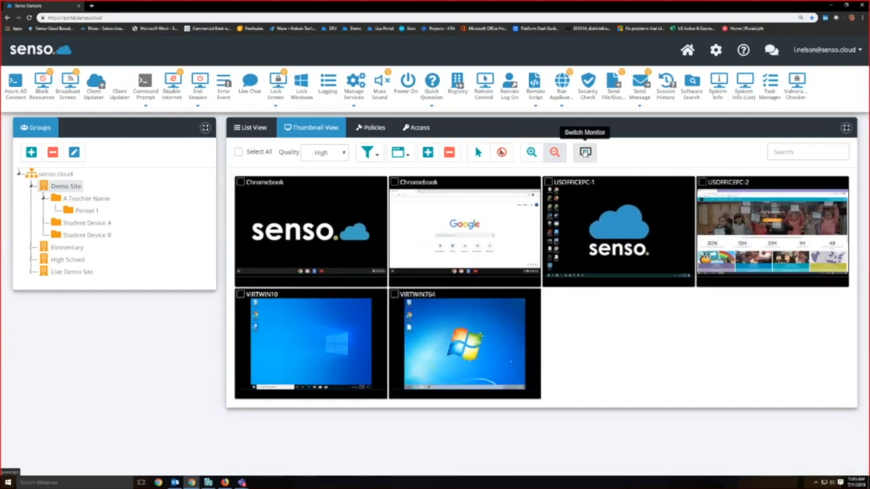
{"action": "double_click", "coordinate": [465, 223]}
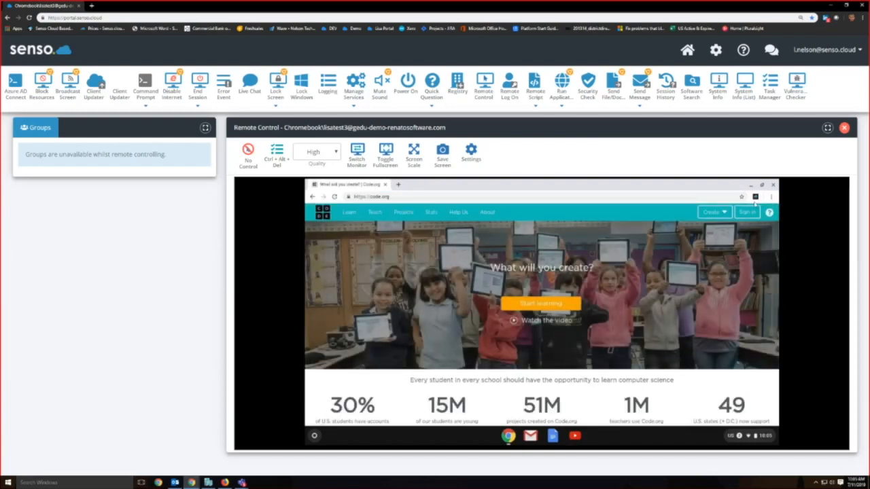
{"action": "left_click", "coordinate": [844, 127]}
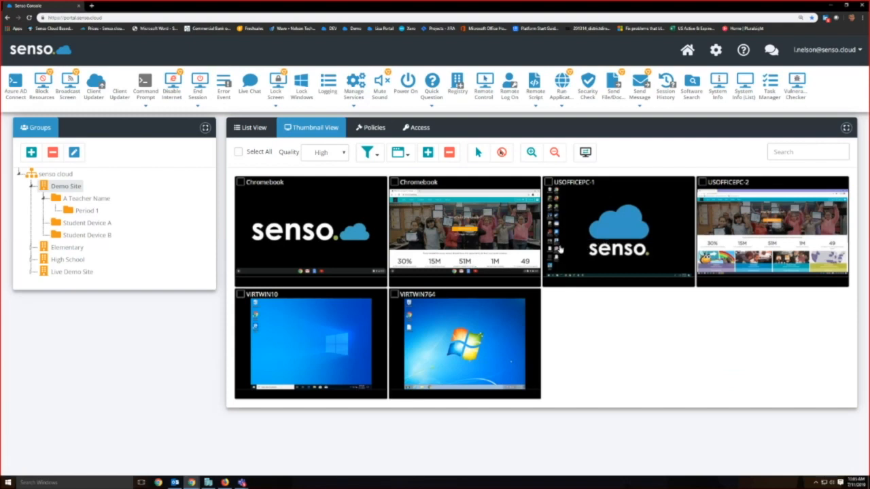
Step: Select USOFFICEPC-1 and USOFFICEPC-2, enable control from their thumbnails and close the browser window on USOFFICEPC-2
{"action": "left_click", "coordinate": [548, 182]}
{"action": "left_click", "coordinate": [702, 182]}
{"action": "left_click", "coordinate": [478, 153]}
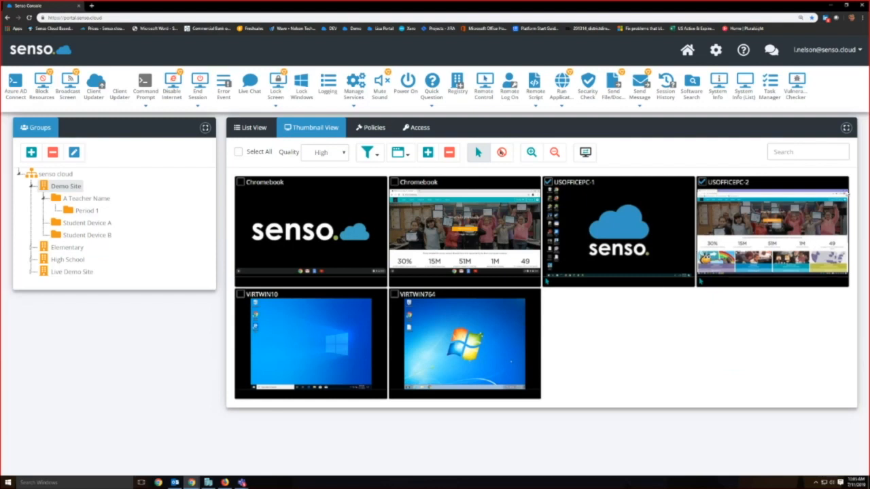
{"action": "left_click", "coordinate": [847, 192]}
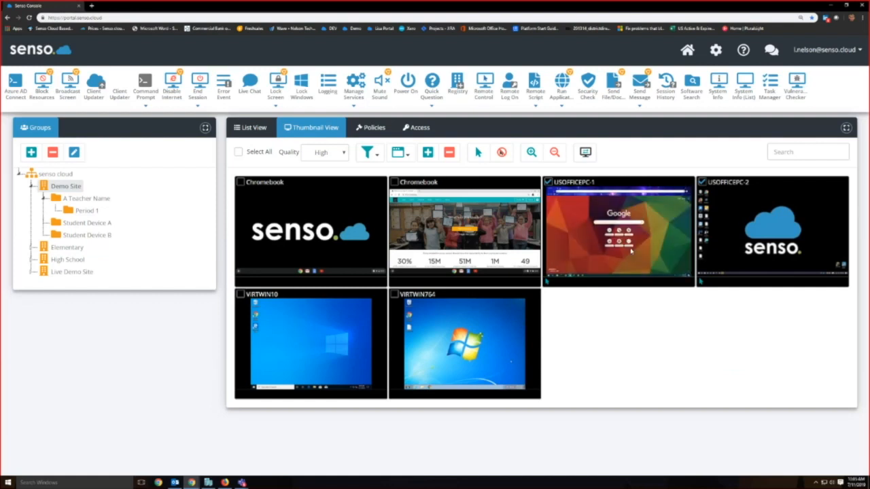
Step: Stop thumbnail control of USOFFICEPC-1 and USOFFICEPC-2 and deselect both devices
{"action": "left_click", "coordinate": [502, 153]}
{"action": "left_click", "coordinate": [549, 183]}
{"action": "left_click", "coordinate": [702, 183]}
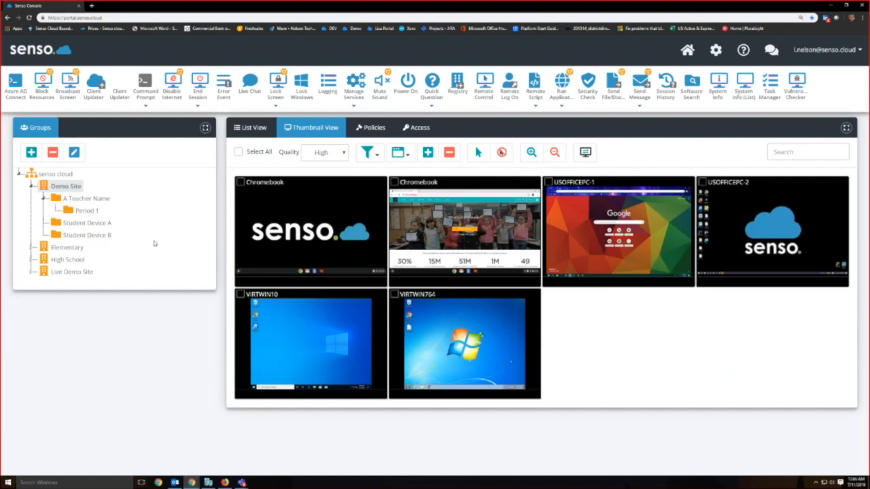
Step: Review the Block, Whitelist and Allow Only settings of Block Resources for the Demo Site group and close the module
{"action": "left_click", "coordinate": [43, 82]}
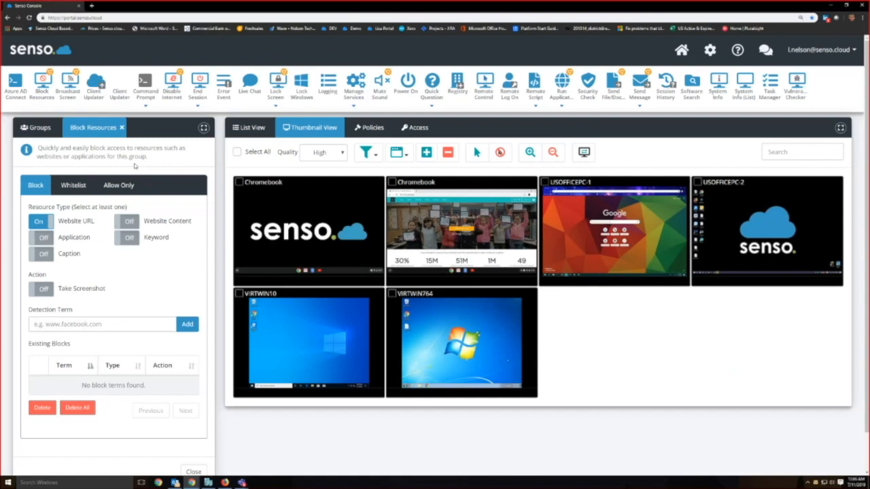
{"action": "left_click", "coordinate": [83, 185]}
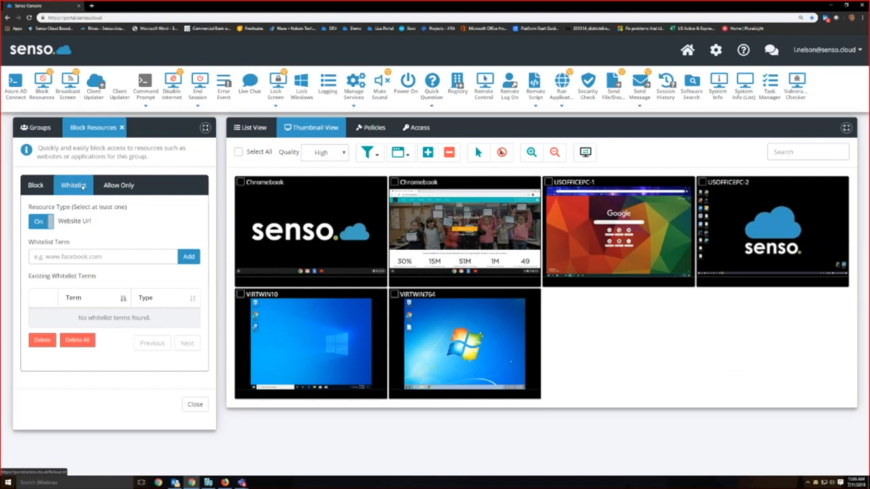
{"action": "left_click", "coordinate": [119, 191]}
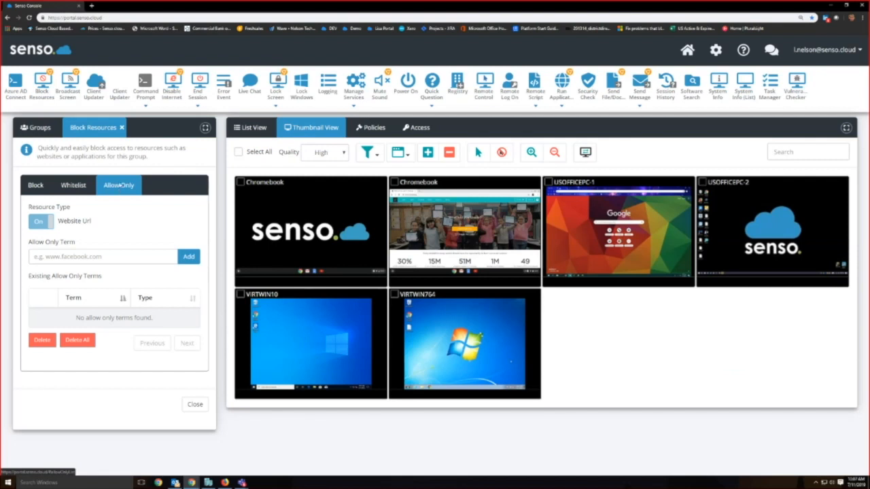
{"action": "left_click", "coordinate": [123, 128]}
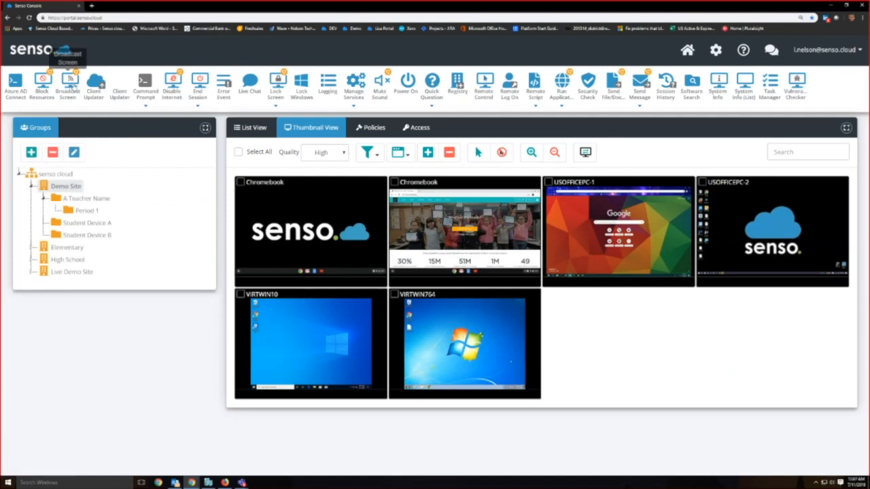
Step: Review the Broadcast Screen options, close that module and open the Client Updater
{"action": "left_click", "coordinate": [70, 83]}
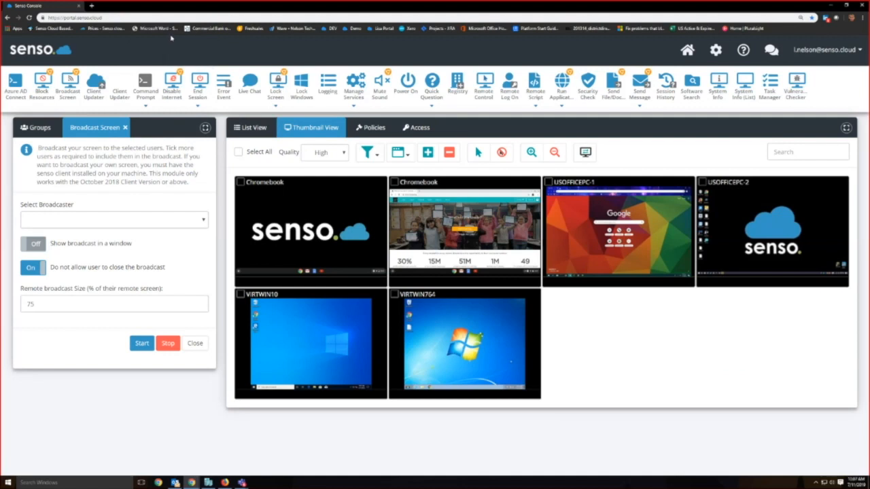
{"action": "left_click", "coordinate": [125, 127]}
{"action": "left_click", "coordinate": [99, 91]}
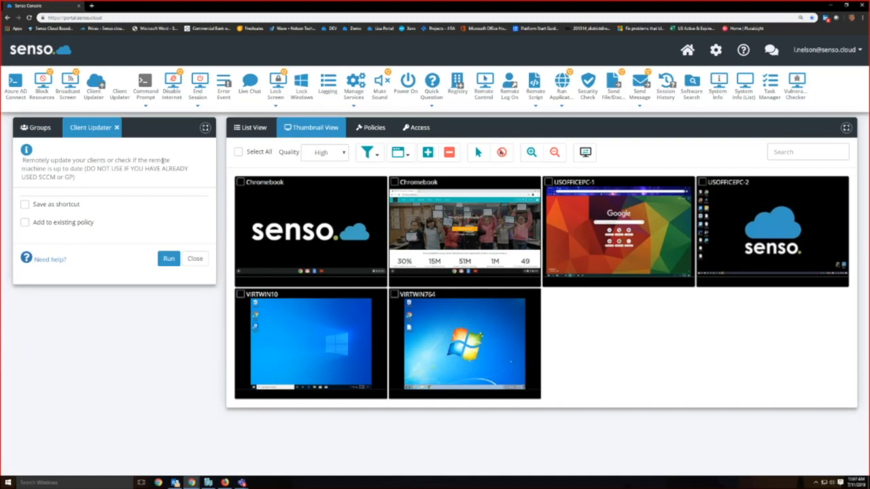
Step: Close the Client Updater, and review and close the Command Prompt module
{"action": "left_click", "coordinate": [251, 127]}
{"action": "left_click", "coordinate": [293, 128]}
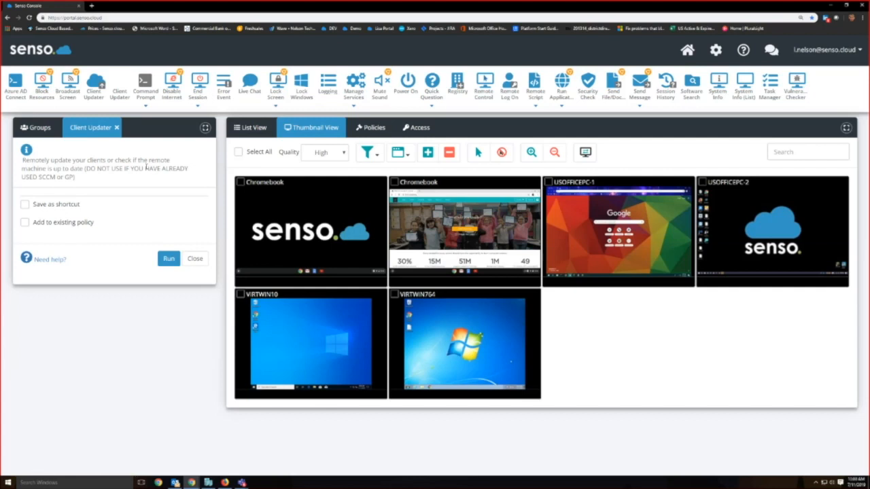
{"action": "left_click", "coordinate": [117, 128]}
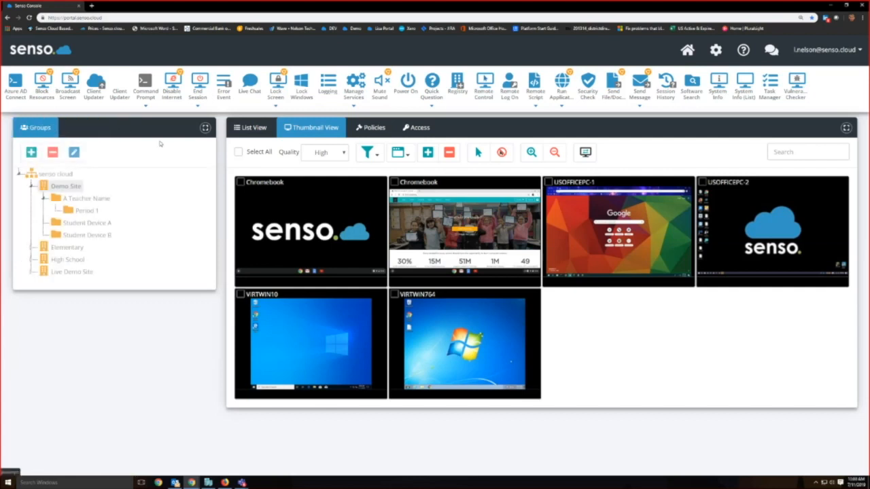
{"action": "left_click", "coordinate": [149, 85]}
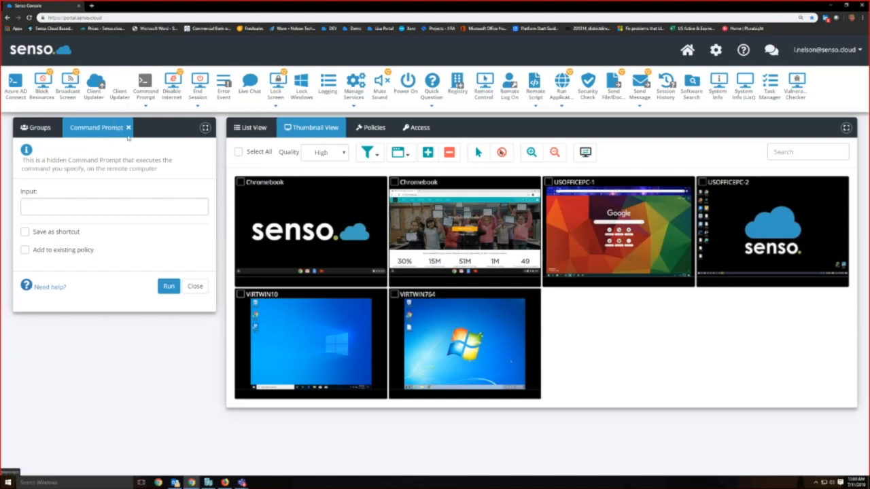
{"action": "left_click", "coordinate": [128, 127]}
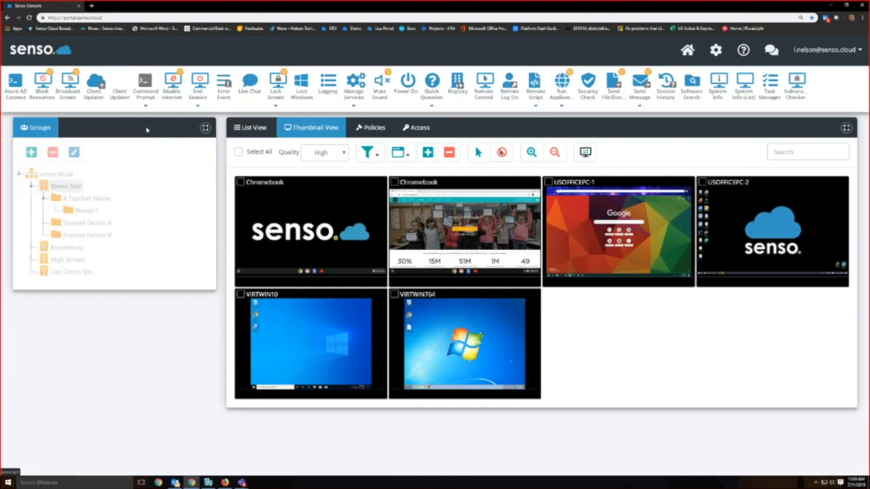
Step: Disable the internet on the second Chromebook and open its remote control view
{"action": "left_click", "coordinate": [172, 85]}
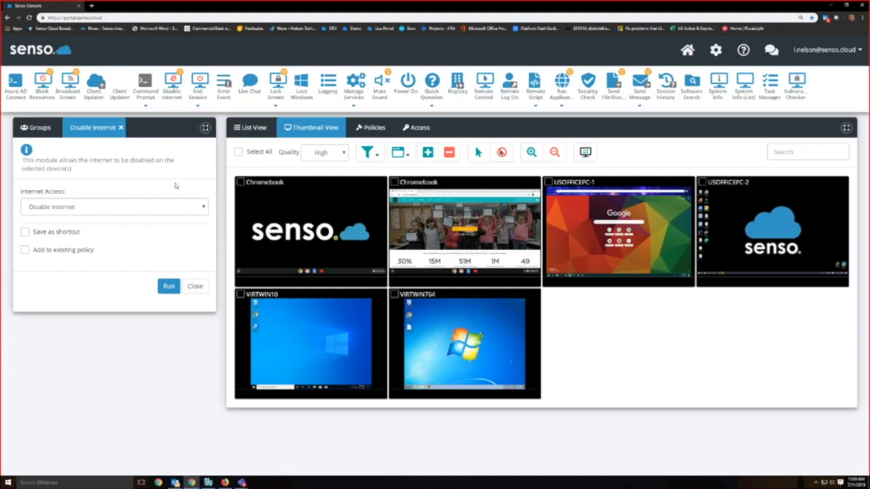
{"action": "left_click", "coordinate": [393, 182]}
{"action": "left_click", "coordinate": [169, 286]}
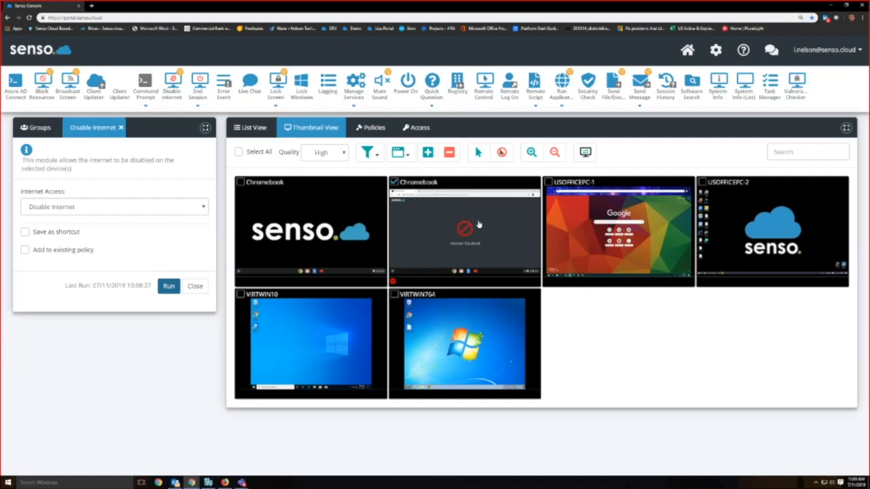
{"action": "double_click", "coordinate": [476, 227]}
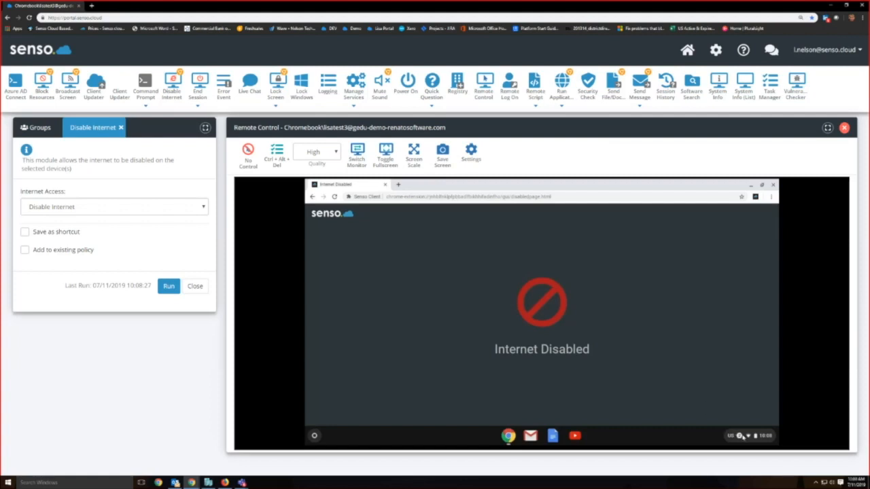
Step: Enable the internet on the second Chromebook again, closing its remote view, deselecting the device and closing the Disable Internet module
{"action": "left_click", "coordinate": [172, 210]}
{"action": "left_click", "coordinate": [167, 224]}
{"action": "left_click", "coordinate": [170, 286]}
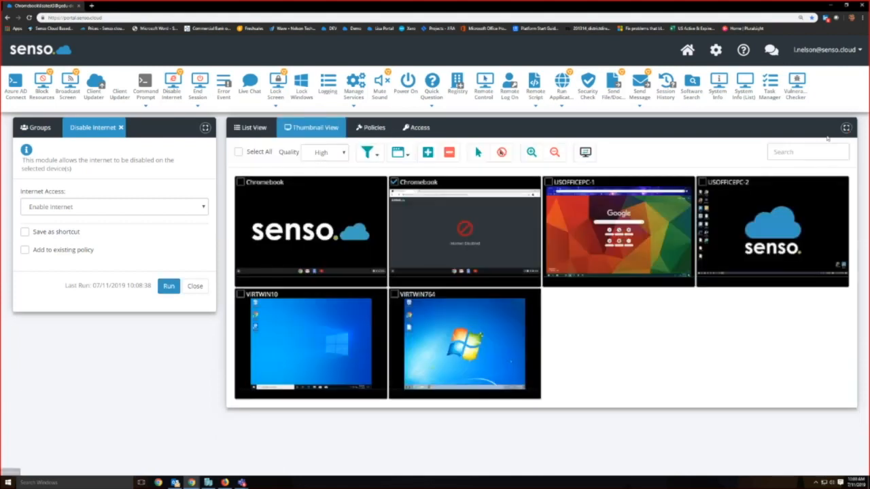
{"action": "left_click", "coordinate": [844, 128]}
{"action": "left_click", "coordinate": [394, 183]}
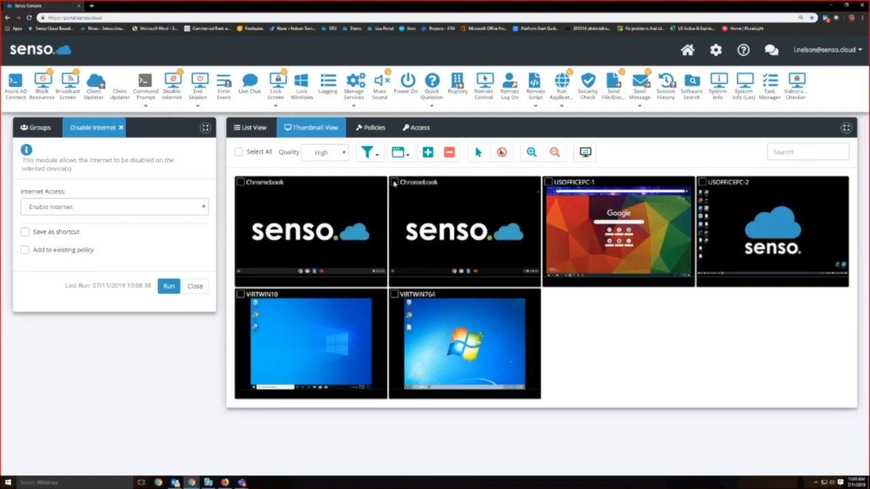
{"action": "left_click", "coordinate": [120, 127]}
Step: Review the End Session module's session types, display message and delay settings and close the module
{"action": "left_click", "coordinate": [197, 81]}
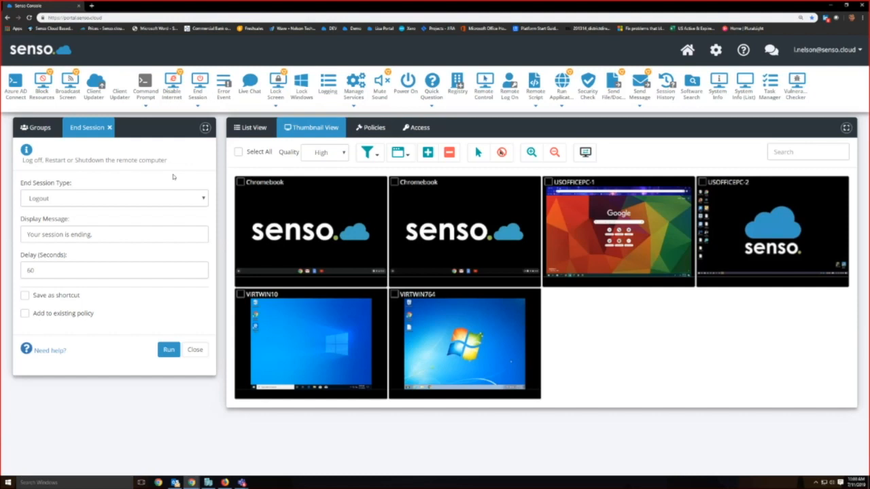
{"action": "left_click", "coordinate": [167, 199]}
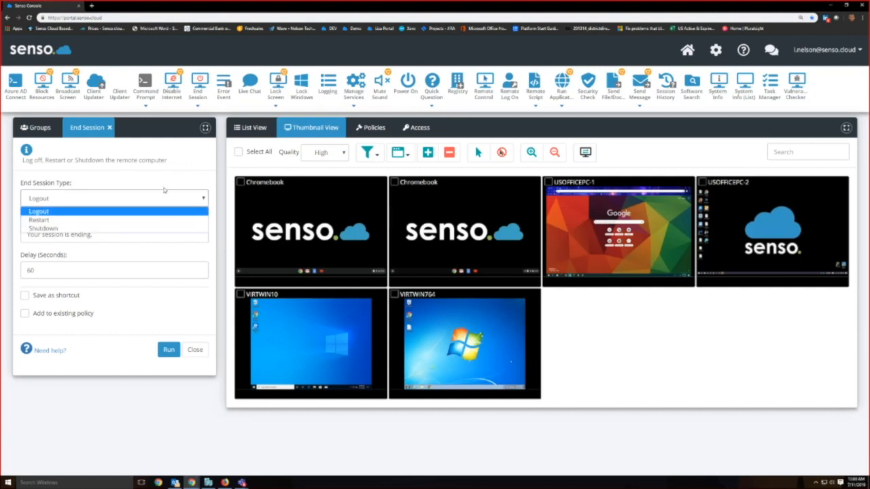
{"action": "left_click", "coordinate": [164, 193]}
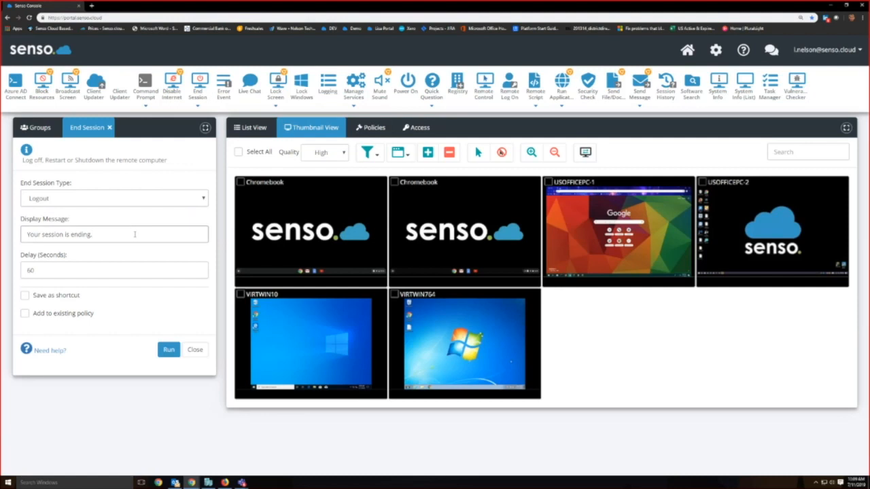
{"action": "left_click", "coordinate": [130, 270]}
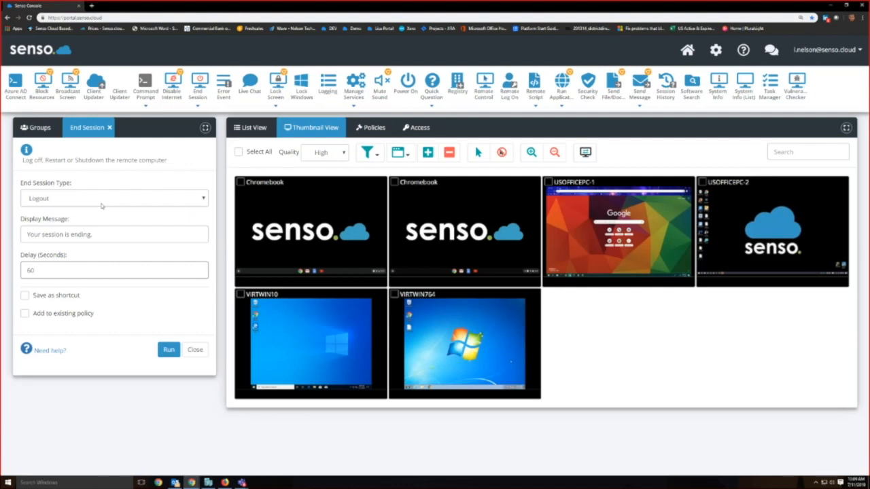
{"action": "left_click", "coordinate": [109, 128]}
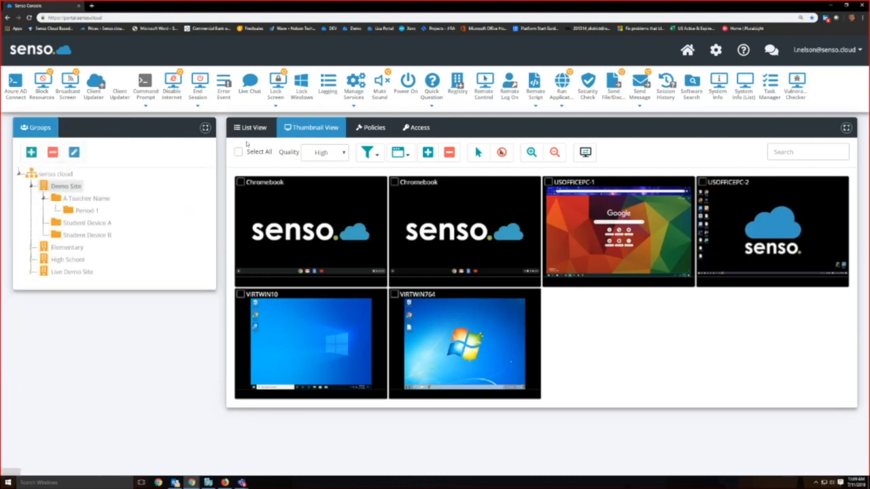
Step: Retrieve the Application error log events of USOFFICEPC-1 with Error Event Viewer, closing the module and deselecting the device
{"action": "left_click", "coordinate": [227, 83]}
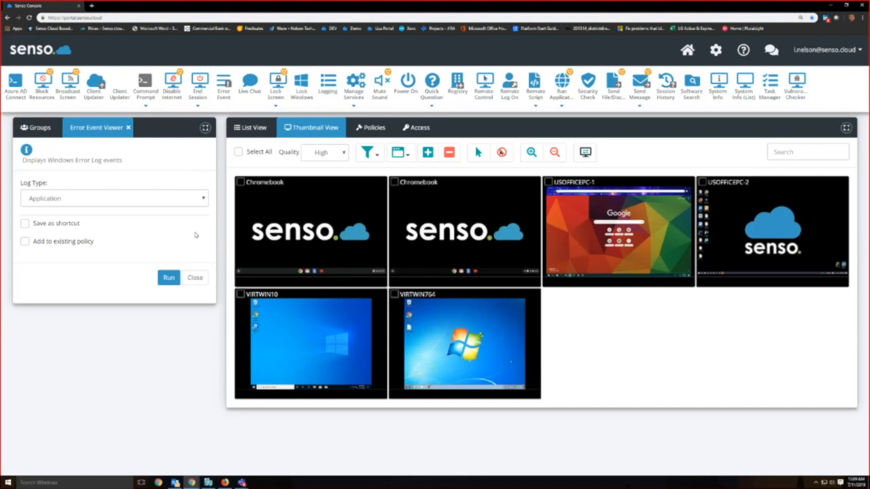
{"action": "left_click", "coordinate": [548, 182]}
{"action": "left_click", "coordinate": [170, 278]}
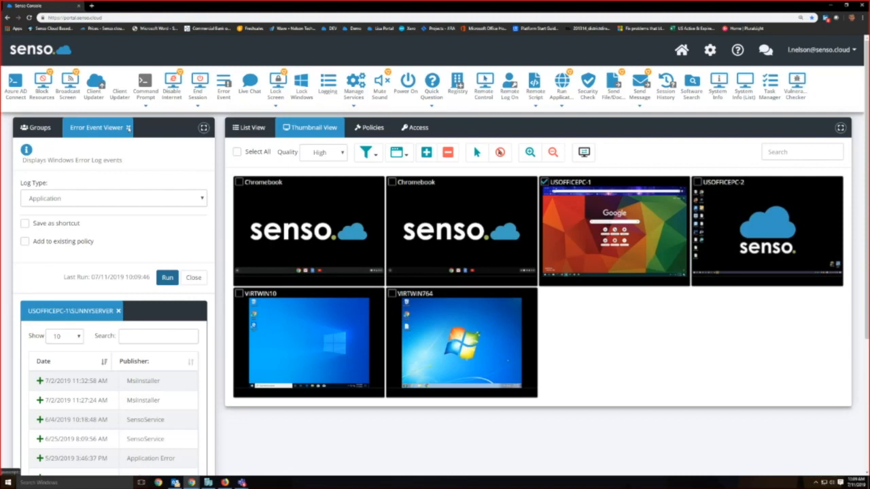
{"action": "left_click", "coordinate": [128, 128]}
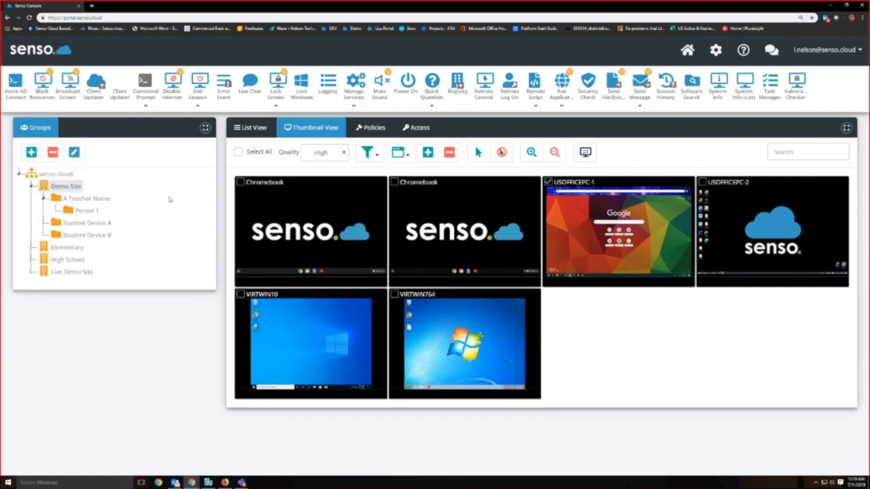
{"action": "left_click", "coordinate": [548, 182]}
Step: Send the live chat message "Hello" to USOFFICEPC-2
{"action": "left_click", "coordinate": [250, 85]}
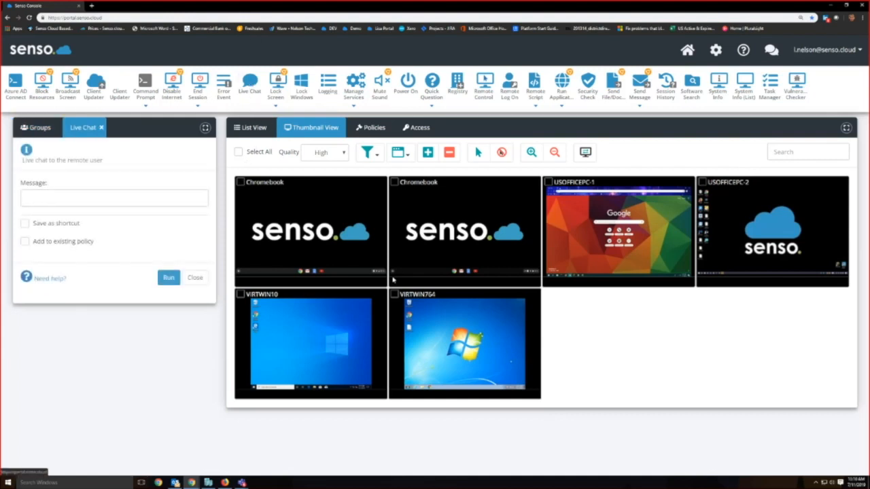
{"action": "left_click", "coordinate": [702, 182]}
{"action": "left_click", "coordinate": [158, 198]}
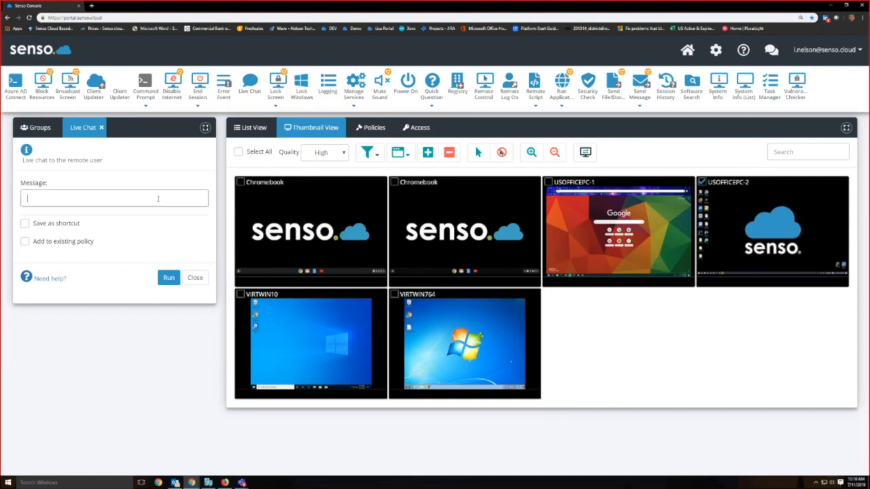
{"action": "type", "text": "HEl"}
{"action": "key", "text": "BackSpace"}
{"action": "key", "text": "BackSpace"}
{"action": "type", "text": "ello"}
{"action": "left_click", "coordinate": [169, 277]}
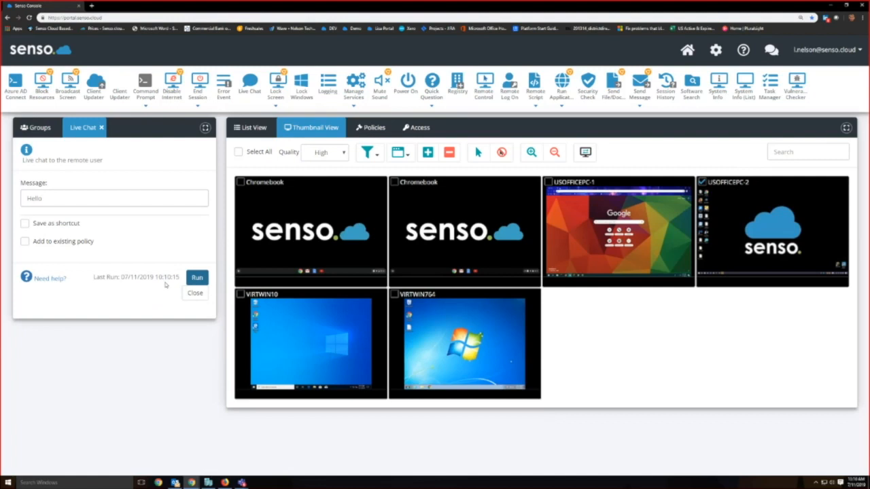
Step: Remotely control USOFFICEPC-2 with Full Control to reply "Hello" in its chat window, and close the remote view and Live Chat
{"action": "double_click", "coordinate": [752, 226]}
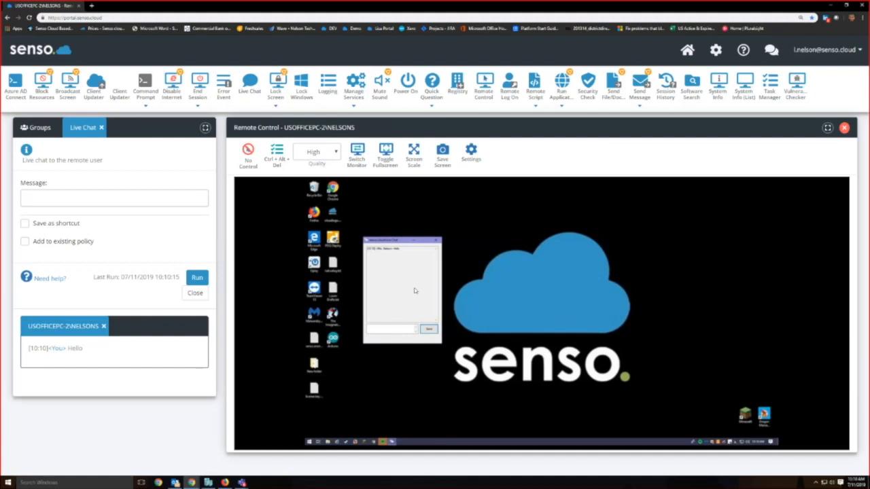
{"action": "left_click", "coordinate": [248, 152]}
{"action": "left_click", "coordinate": [251, 206]}
{"action": "left_click", "coordinate": [376, 330]}
{"action": "type", "text": "Hello"}
{"action": "key", "text": "Return"}
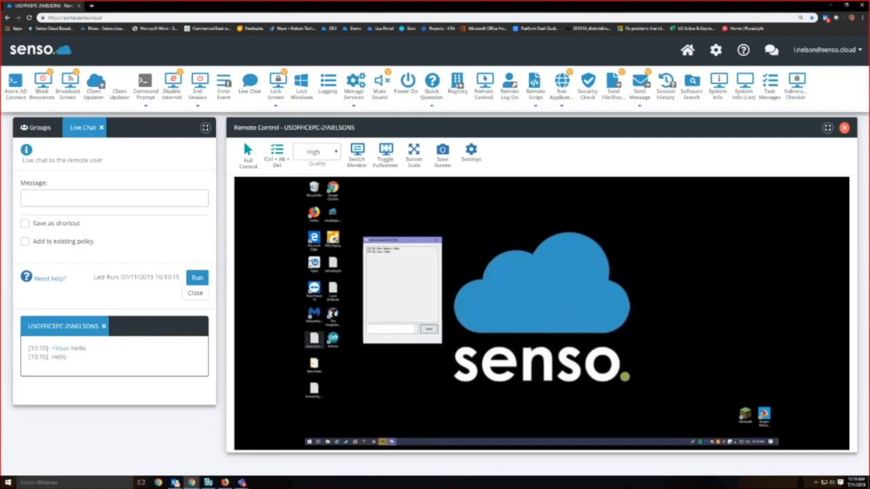
{"action": "left_click", "coordinate": [843, 127]}
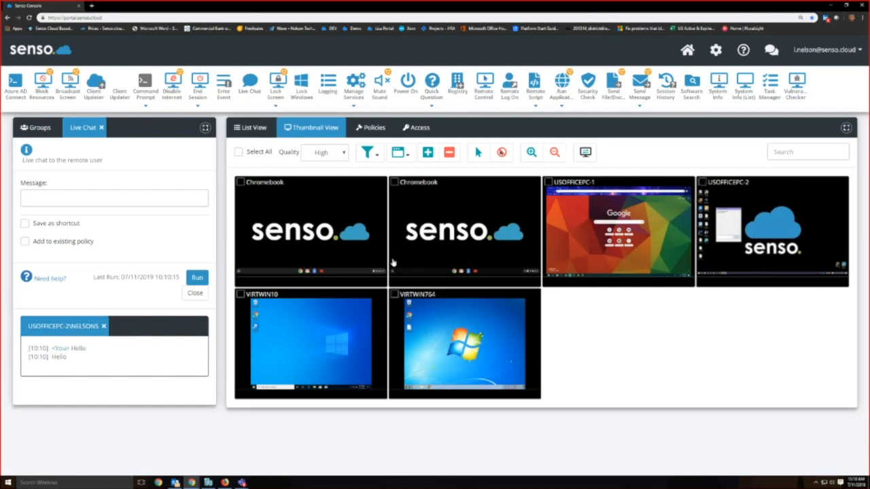
{"action": "left_click", "coordinate": [101, 128]}
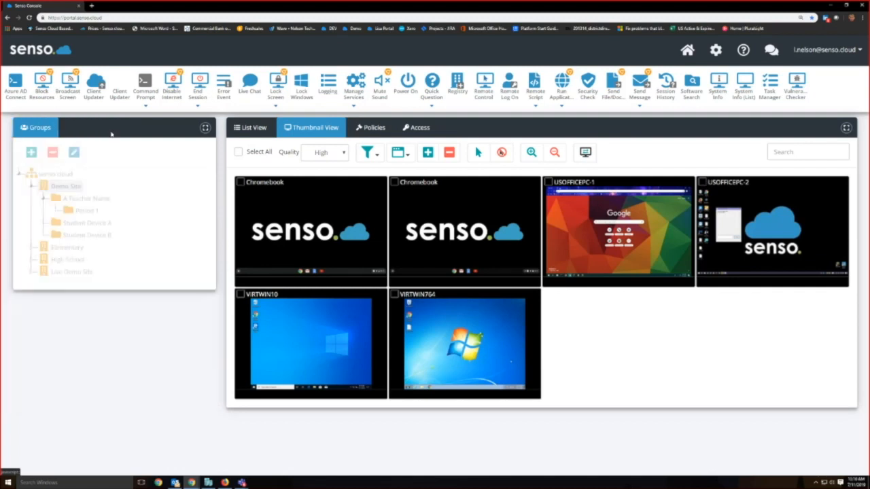
Step: Lock the screens of all devices using the Lock Screen shortcut "Eyes to Front"
{"action": "left_click", "coordinate": [277, 83]}
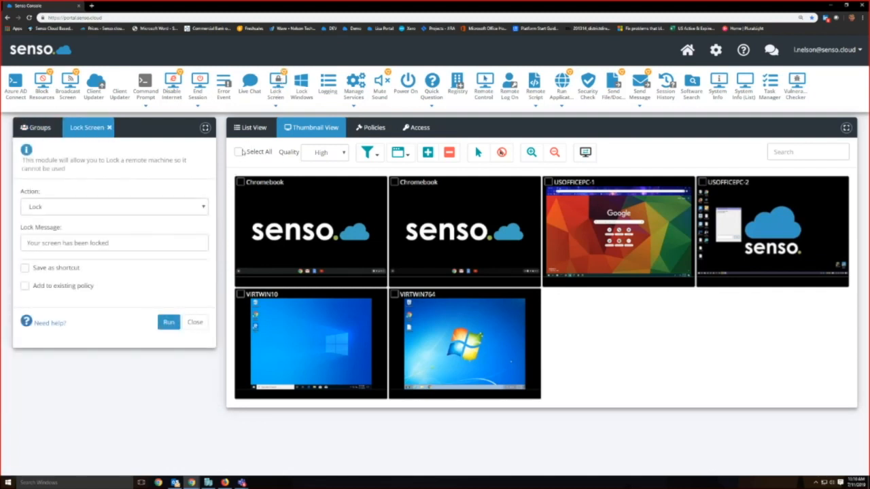
{"action": "left_click", "coordinate": [238, 152]}
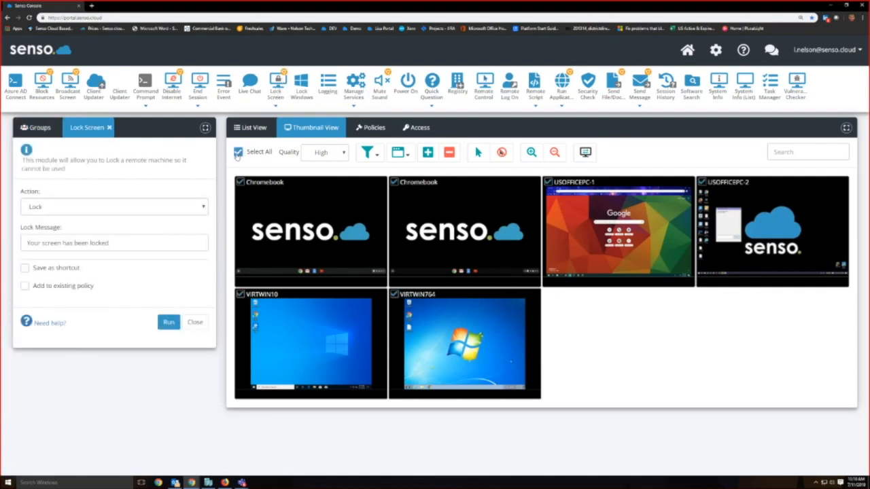
{"action": "left_click", "coordinate": [276, 108]}
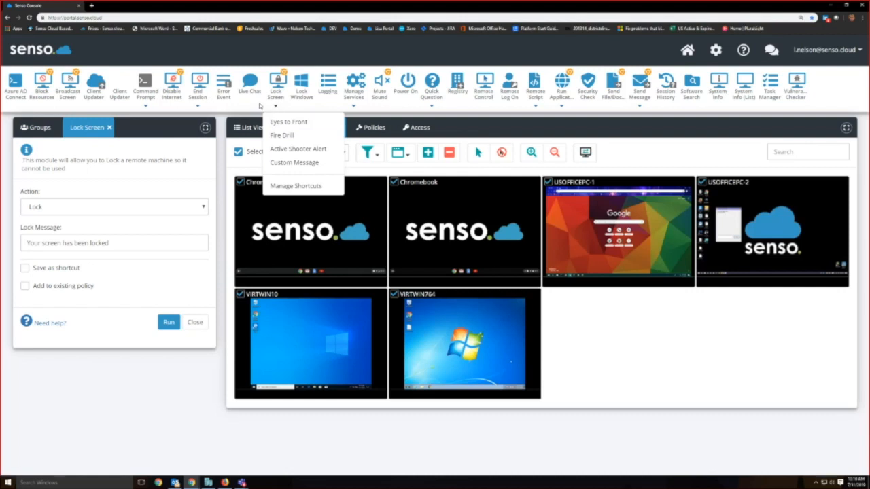
{"action": "left_click", "coordinate": [281, 121]}
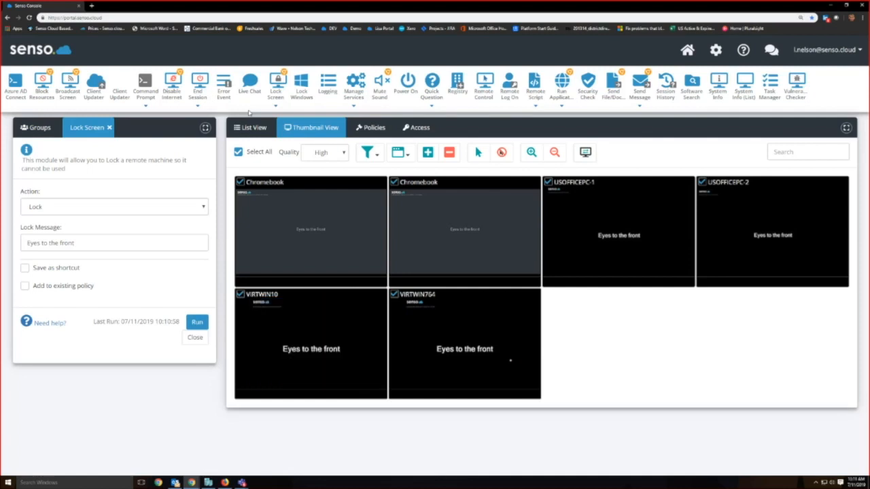
Step: Unlock the screens of all selected devices and close the Lock Screen module
{"action": "left_click", "coordinate": [166, 206]}
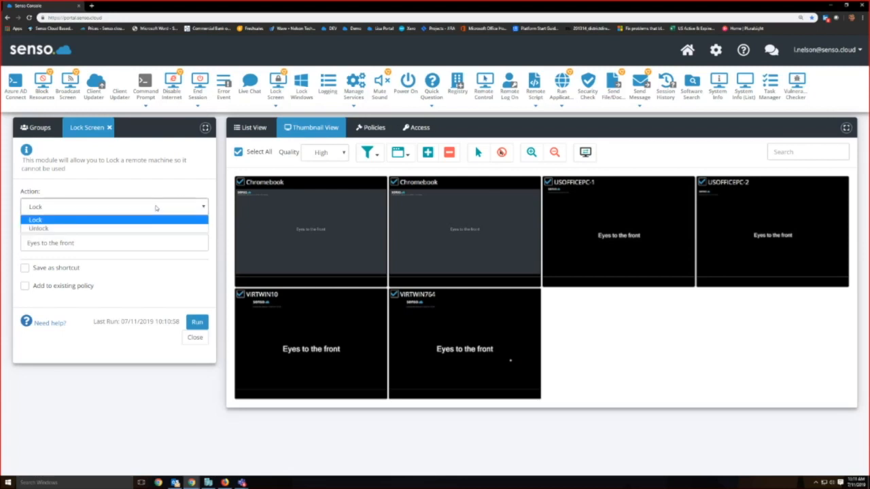
{"action": "left_click", "coordinate": [145, 230]}
{"action": "left_click", "coordinate": [196, 321]}
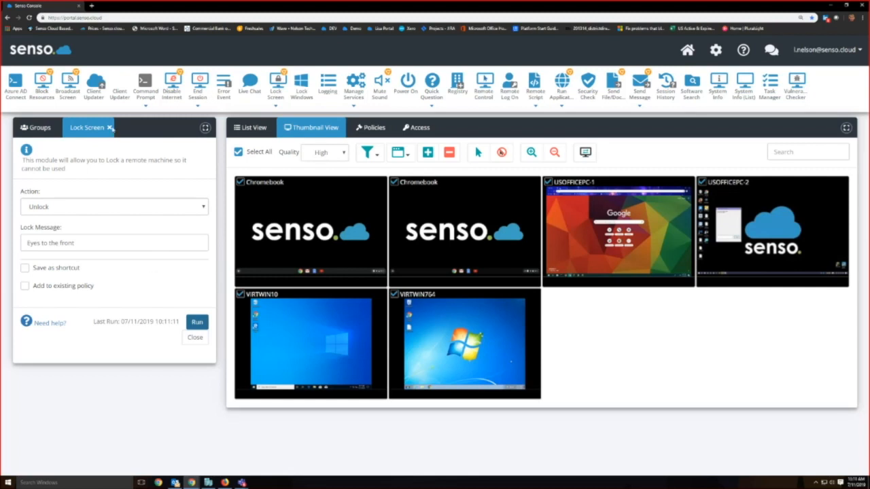
{"action": "left_click", "coordinate": [109, 128]}
Step: Run the Lock Windows module with the Lock option on USOFFICEPC-1 only
{"action": "left_click", "coordinate": [301, 87]}
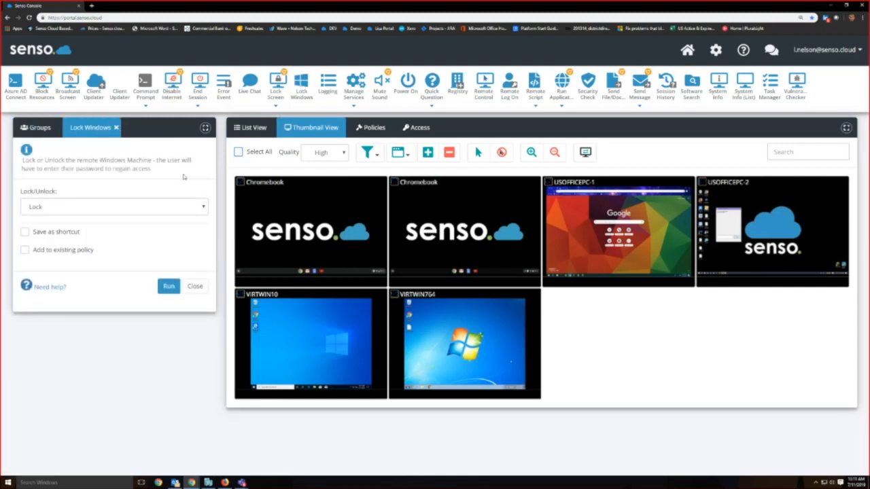
{"action": "left_click", "coordinate": [182, 208]}
{"action": "left_click", "coordinate": [180, 196]}
{"action": "left_click", "coordinate": [548, 182]}
{"action": "left_click", "coordinate": [169, 287]}
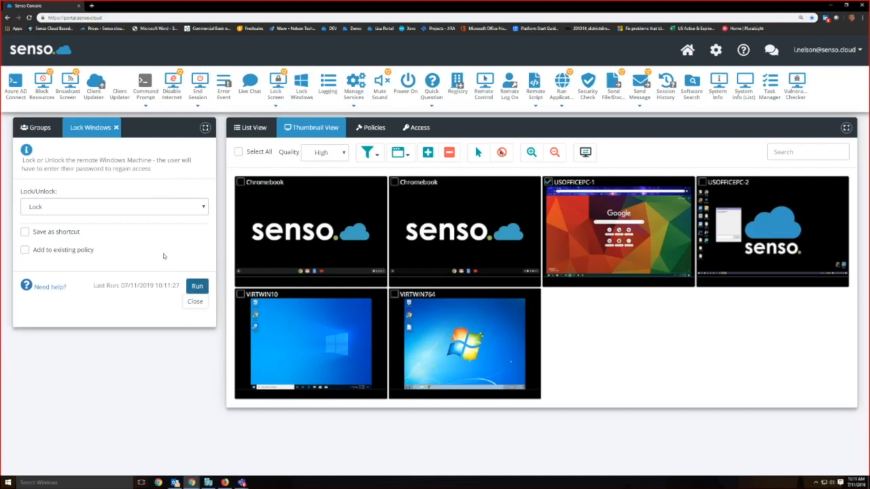
Step: Run the Unlock option of Lock Windows on USOFFICEPC-1 and close the module
{"action": "left_click", "coordinate": [117, 207]}
{"action": "left_click", "coordinate": [114, 228]}
{"action": "left_click", "coordinate": [195, 287]}
{"action": "left_click", "coordinate": [115, 127]}
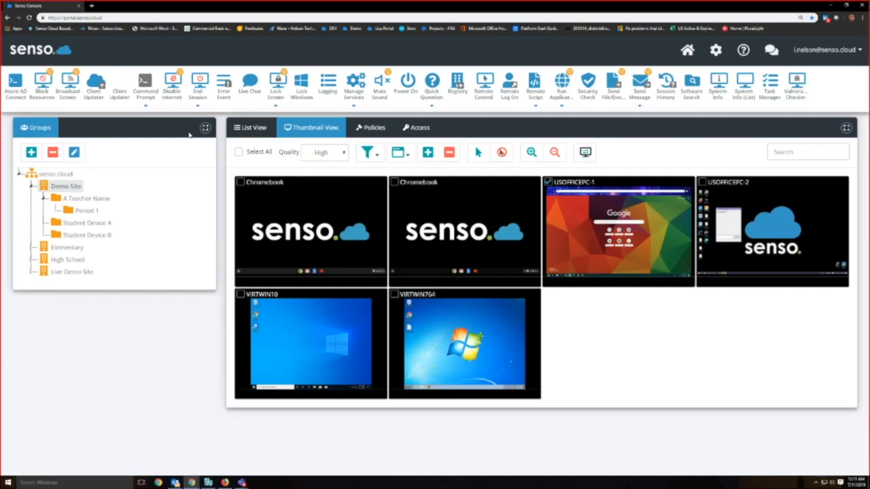
Step: View the Manage Services module and the Mute Sound module without running them, closing each one
{"action": "left_click", "coordinate": [353, 86]}
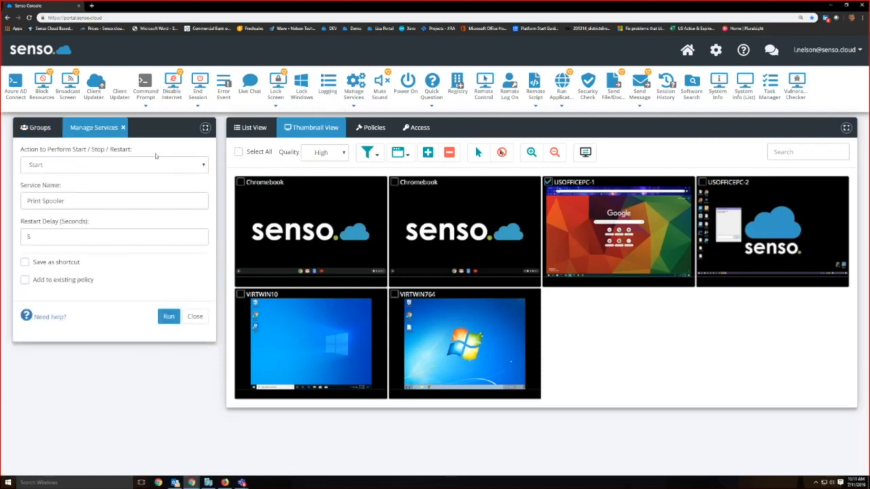
{"action": "left_click", "coordinate": [123, 127]}
{"action": "left_click", "coordinate": [379, 85]}
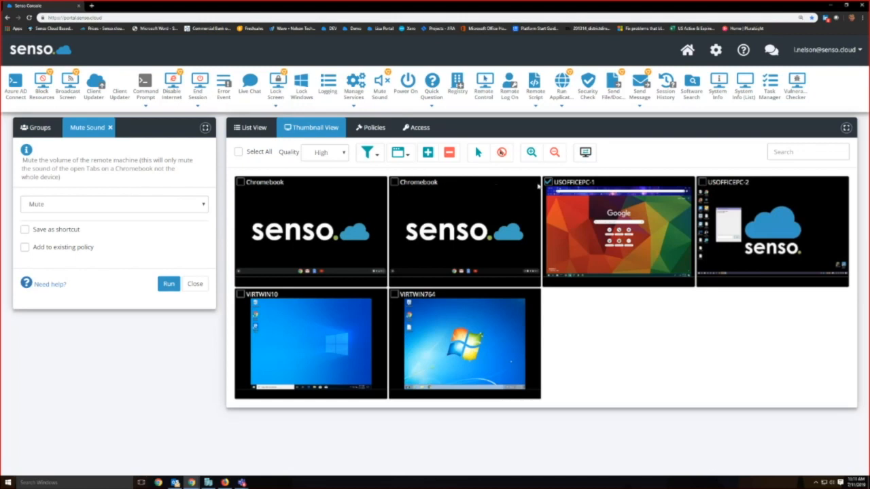
{"action": "left_click", "coordinate": [110, 127]}
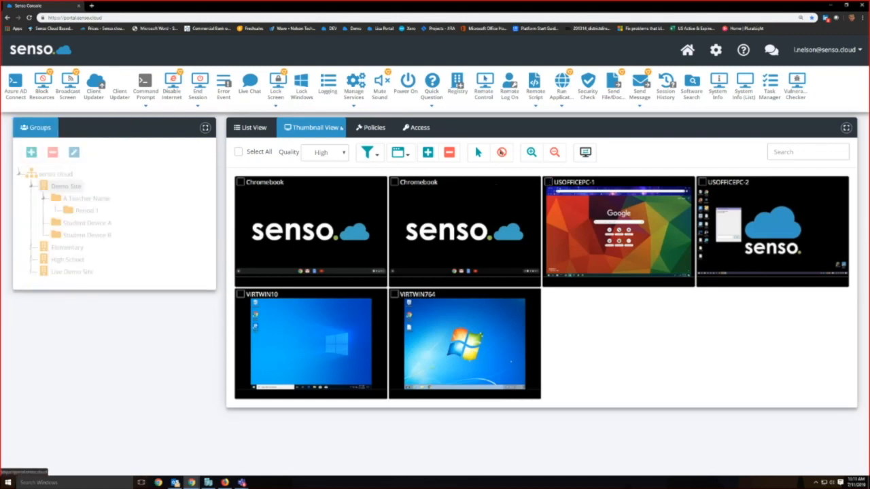
Step: View the Power On module and the Registry module without running them, closing each one
{"action": "left_click", "coordinate": [406, 83]}
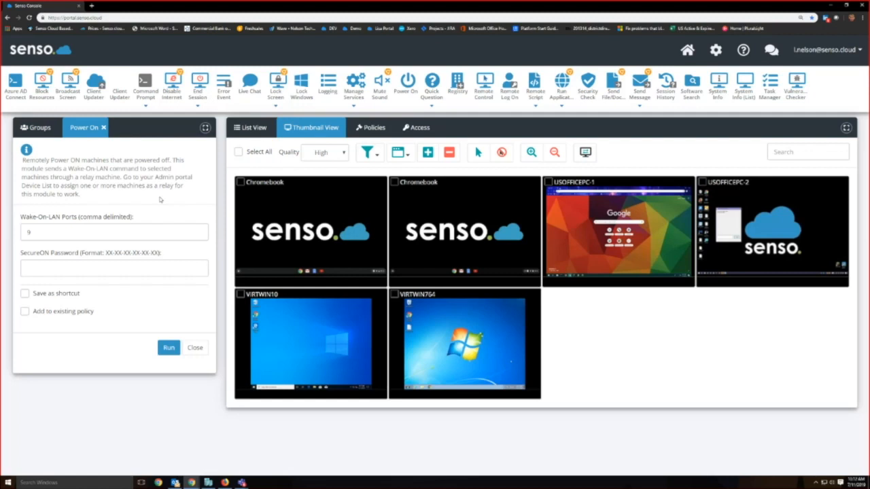
{"action": "left_click", "coordinate": [103, 127]}
{"action": "left_click", "coordinate": [458, 83]}
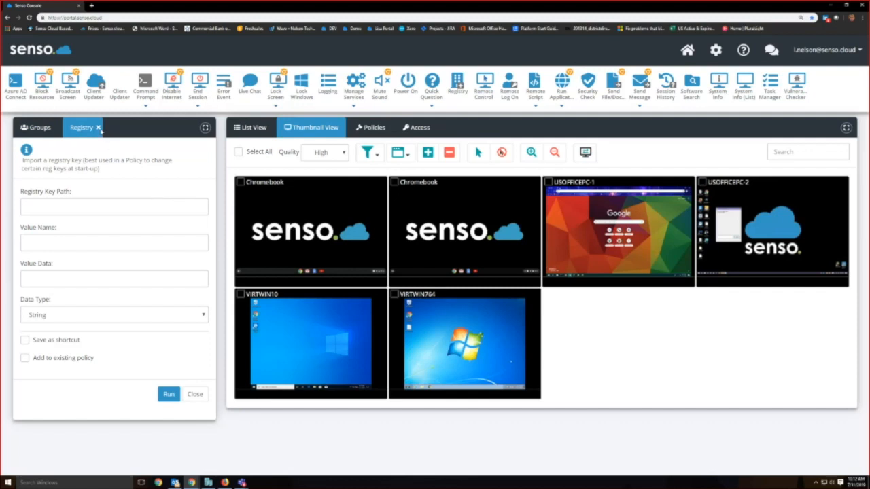
{"action": "left_click", "coordinate": [98, 127]}
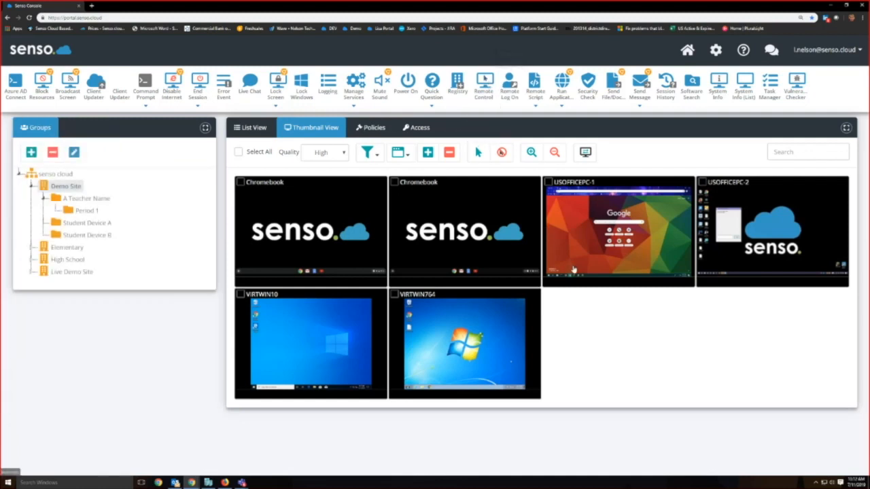
Step: Remote control USOFFICEPC-1 with Full Control, close its browser window and end the remote session
{"action": "double_click", "coordinate": [639, 240]}
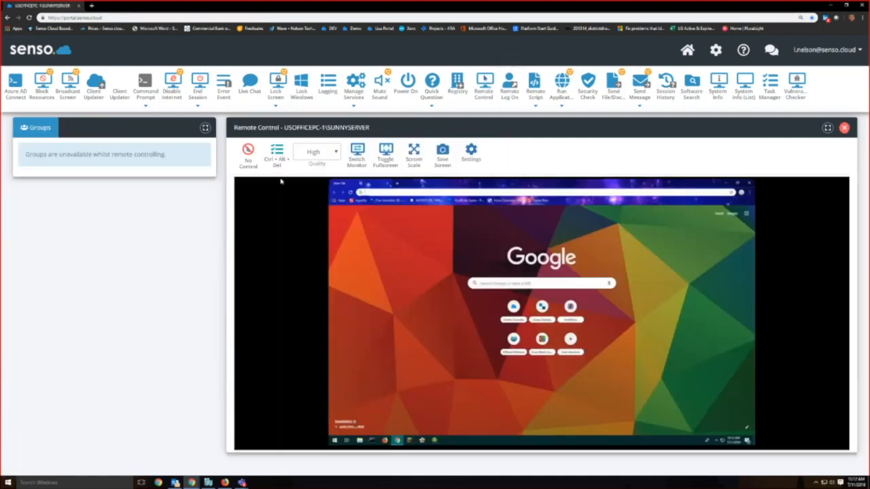
{"action": "left_click", "coordinate": [249, 151]}
{"action": "left_click", "coordinate": [257, 206]}
{"action": "left_click", "coordinate": [748, 185]}
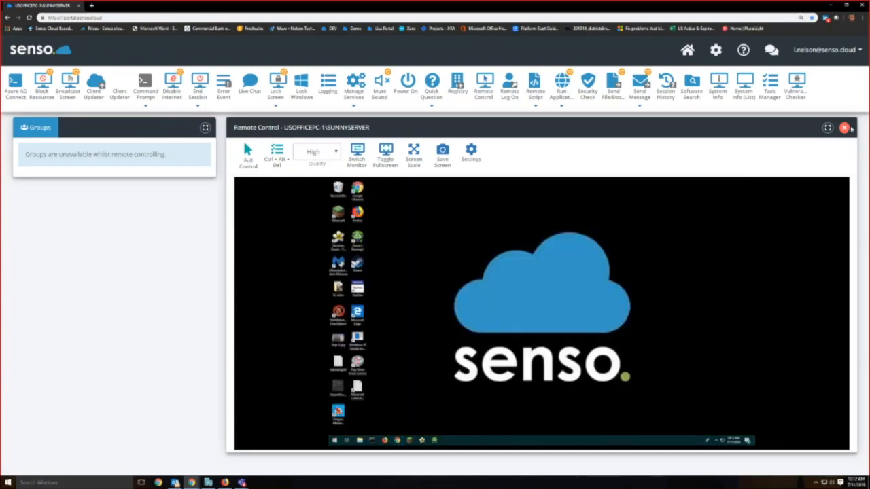
{"action": "left_click", "coordinate": [843, 129]}
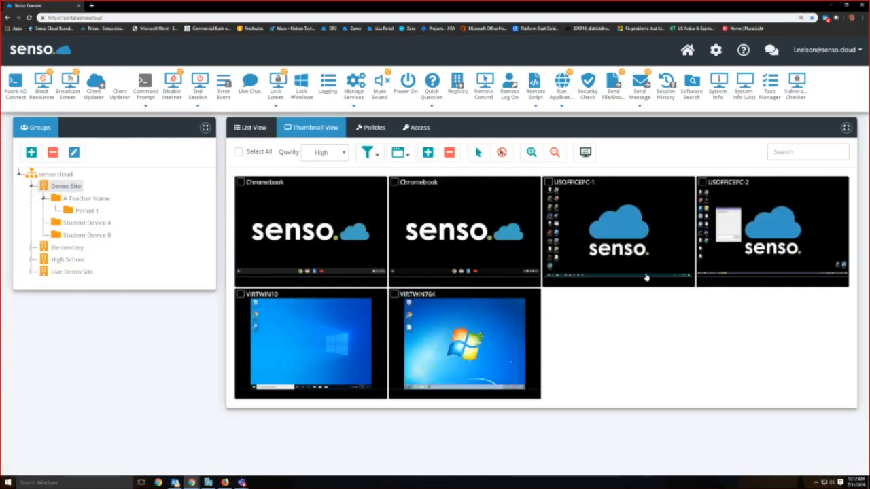
Step: View the Remote Log On module and the Remote Script module without running them, closing each one
{"action": "left_click", "coordinate": [509, 83]}
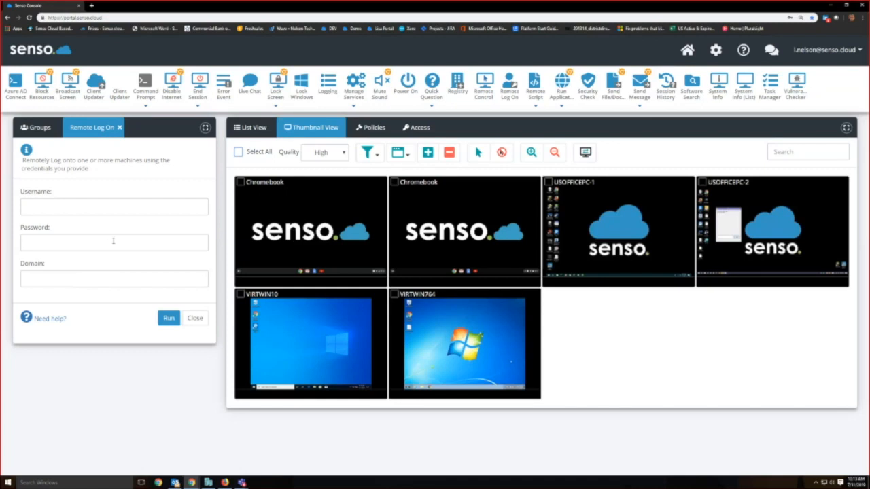
{"action": "left_click", "coordinate": [119, 127]}
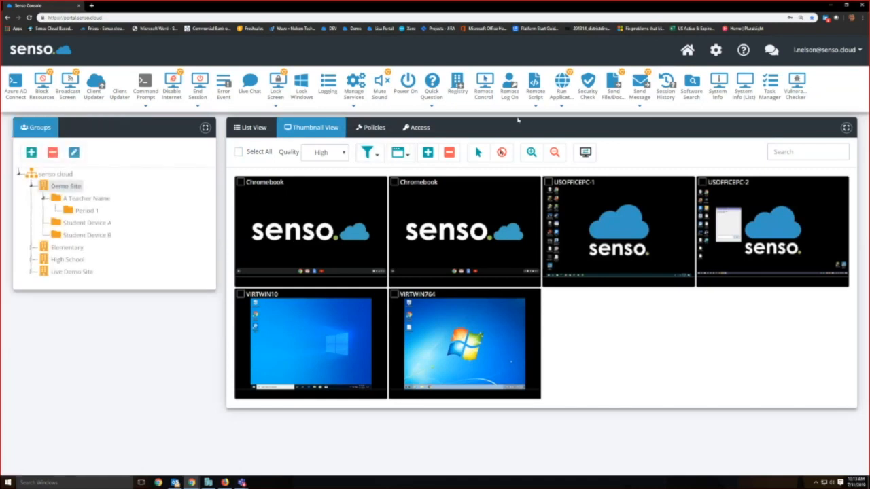
{"action": "left_click", "coordinate": [535, 85]}
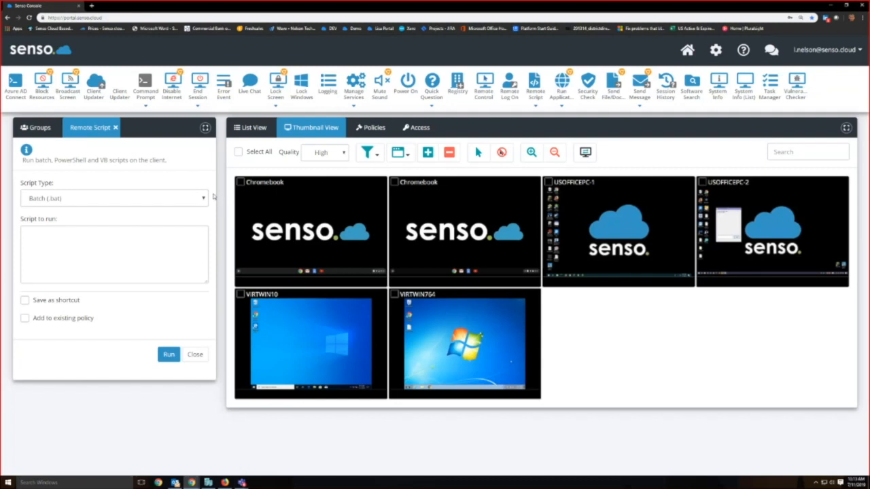
{"action": "left_click", "coordinate": [115, 127]}
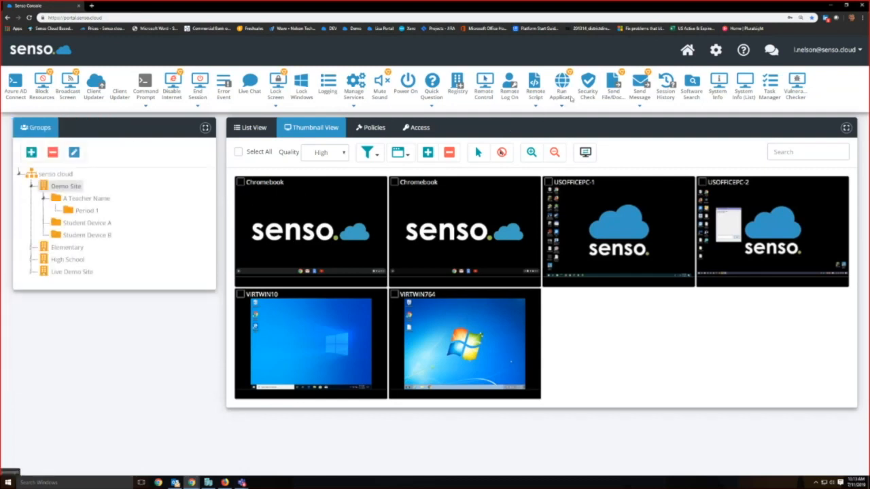
Step: Launch the Code.org website and after it the Istation website on all devices with the Run Application/Website shortcuts
{"action": "left_click", "coordinate": [562, 83]}
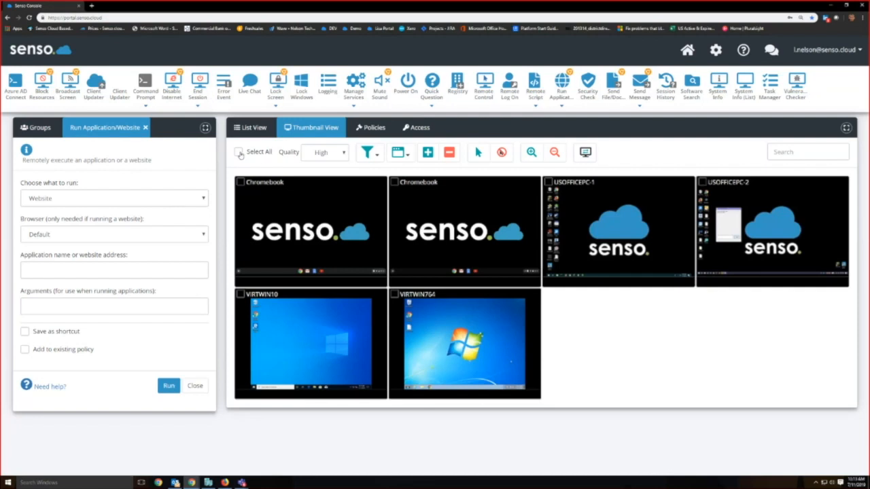
{"action": "left_click", "coordinate": [239, 153]}
{"action": "left_click", "coordinate": [560, 108]}
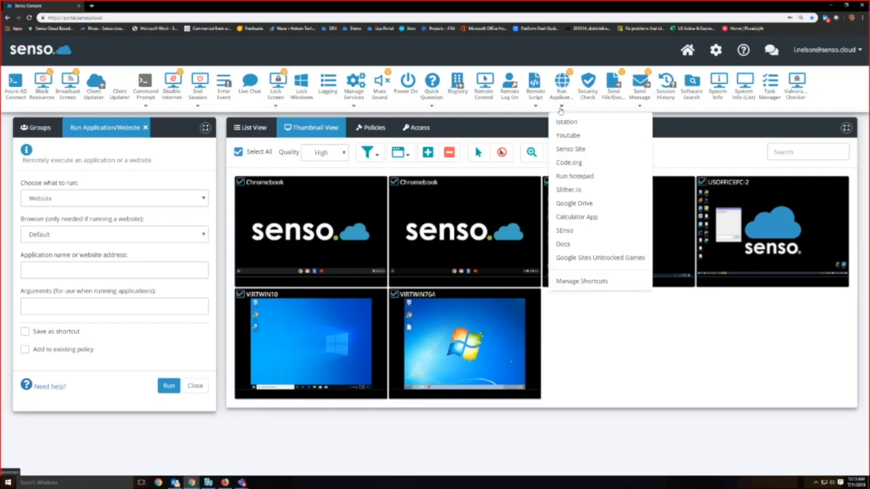
{"action": "left_click", "coordinate": [572, 163]}
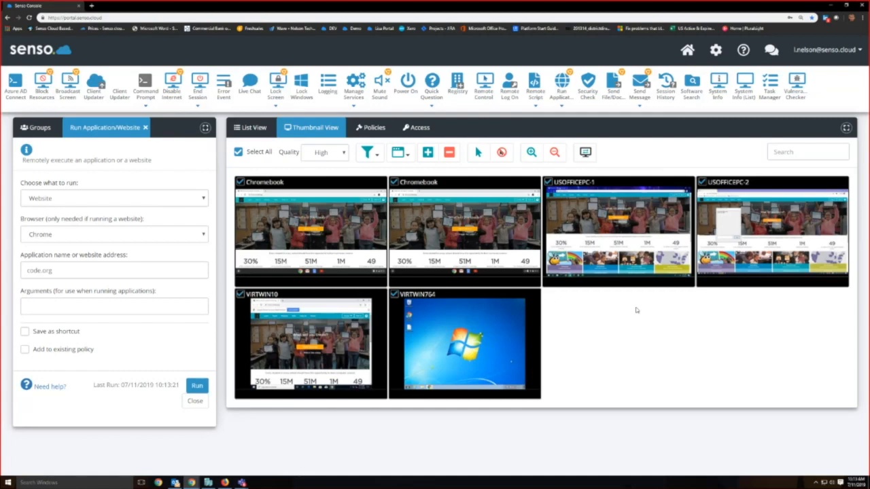
{"action": "left_click", "coordinate": [562, 105]}
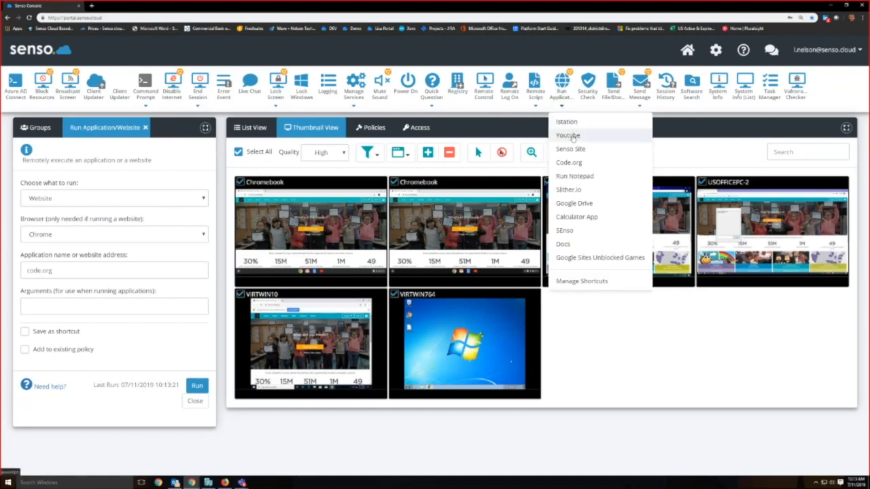
{"action": "left_click", "coordinate": [568, 121]}
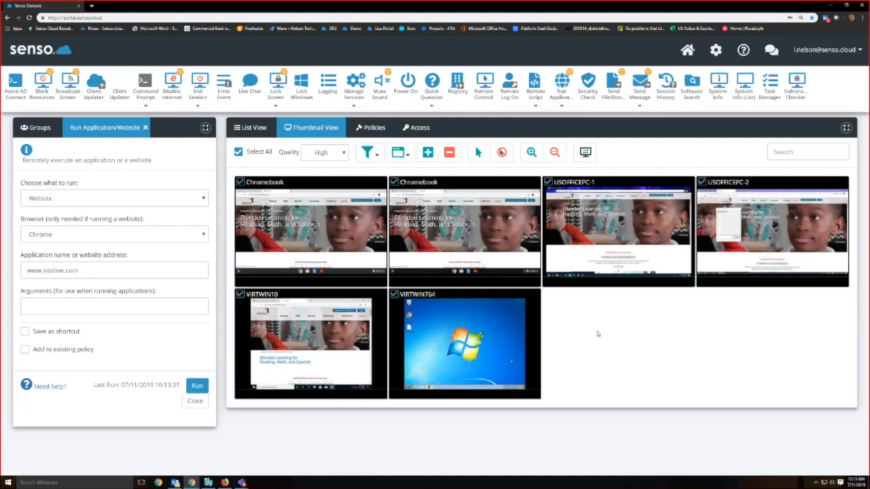
Step: Enlarge the device thumbnails and launch the Run Notepad shortcut on USOFFICEPC-1 only
{"action": "left_click", "coordinate": [616, 224]}
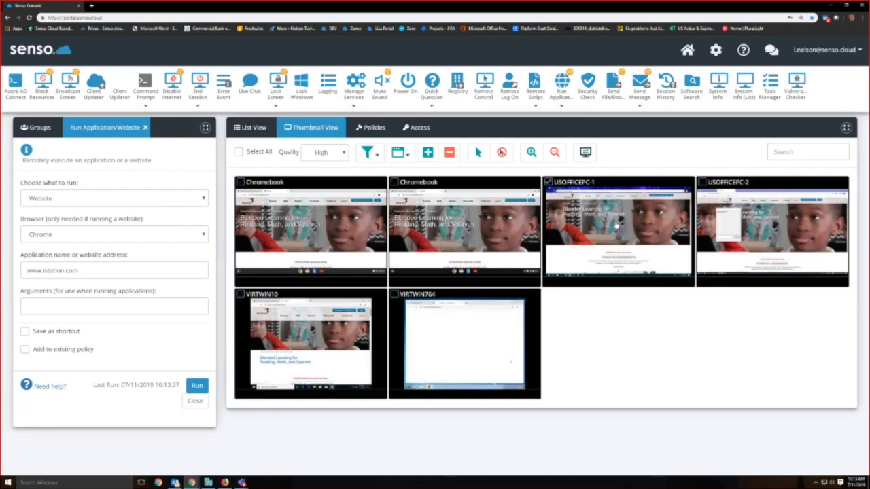
{"action": "left_click", "coordinate": [531, 152]}
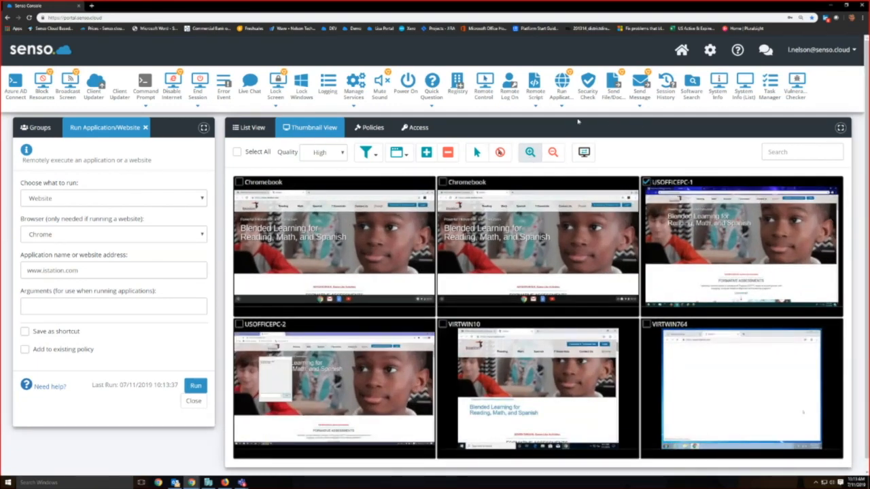
{"action": "left_click", "coordinate": [562, 102]}
{"action": "left_click", "coordinate": [574, 176]}
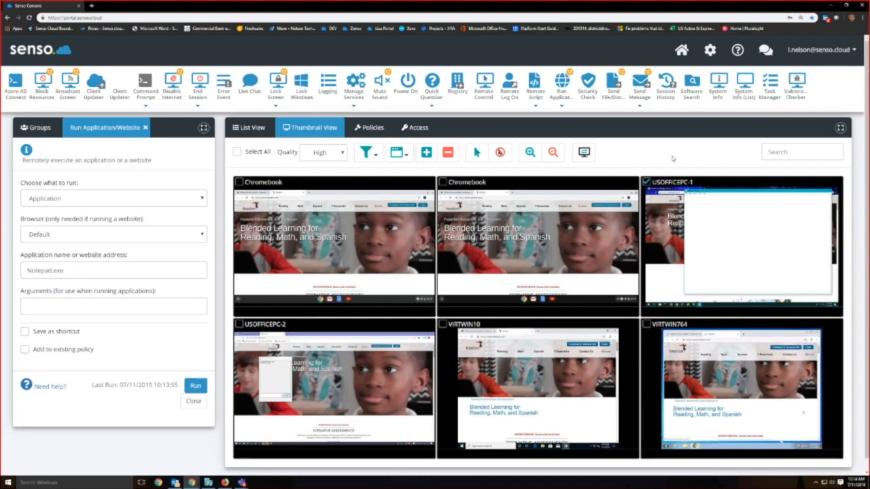
Step: Launch the Docs application shortcut on the second Chromebook only and deselect that device
{"action": "left_click", "coordinate": [646, 182]}
{"action": "left_click", "coordinate": [443, 182]}
{"action": "left_click", "coordinate": [562, 106]}
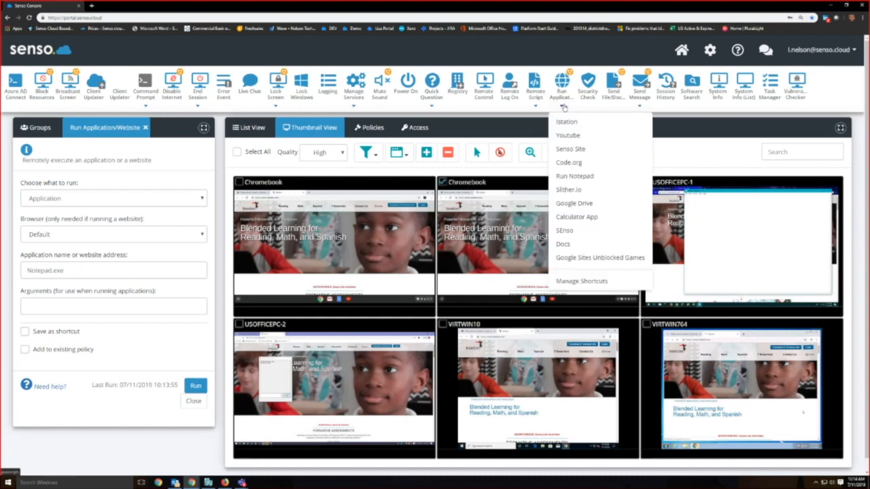
{"action": "left_click", "coordinate": [579, 193]}
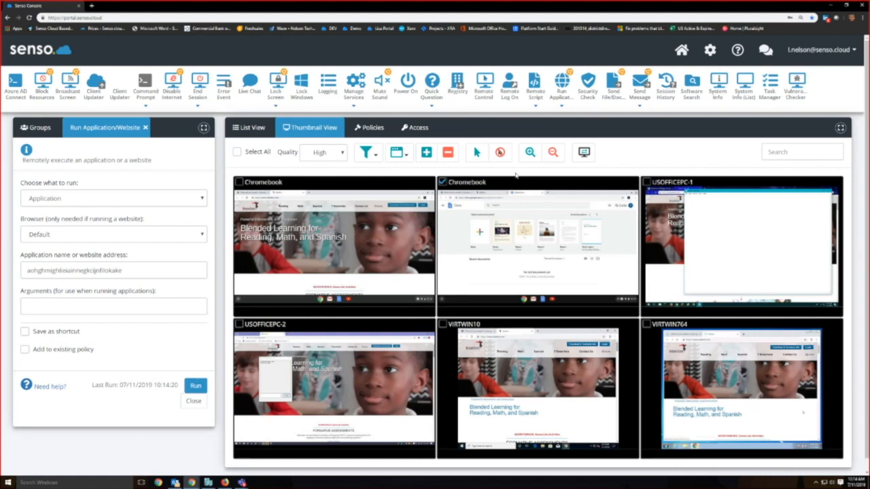
{"action": "left_click", "coordinate": [443, 182]}
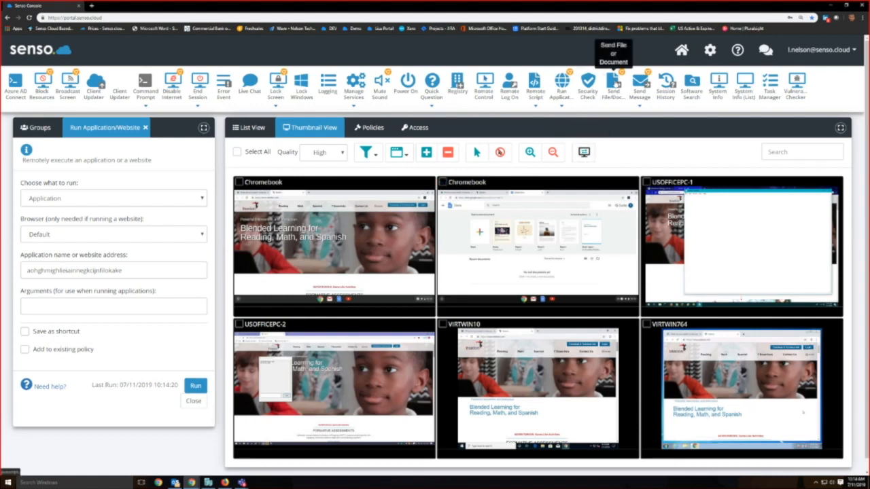
Step: Open Send File/Document in place of Run Application/Website and review its Upload and Files sections
{"action": "left_click", "coordinate": [613, 80]}
{"action": "left_click", "coordinate": [145, 127]}
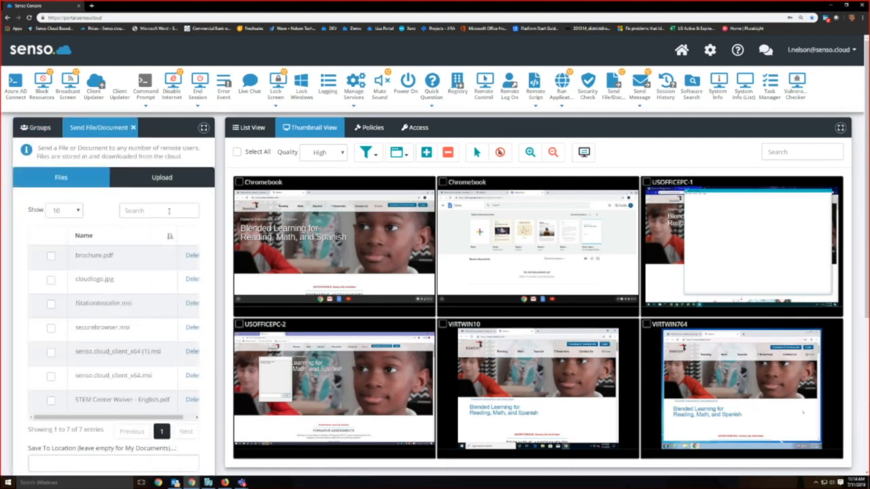
{"action": "left_click", "coordinate": [162, 178]}
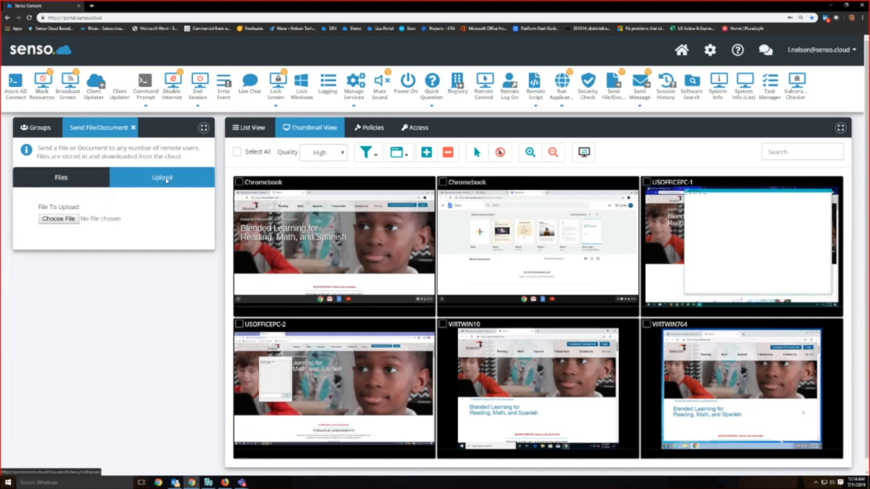
{"action": "left_click", "coordinate": [71, 177]}
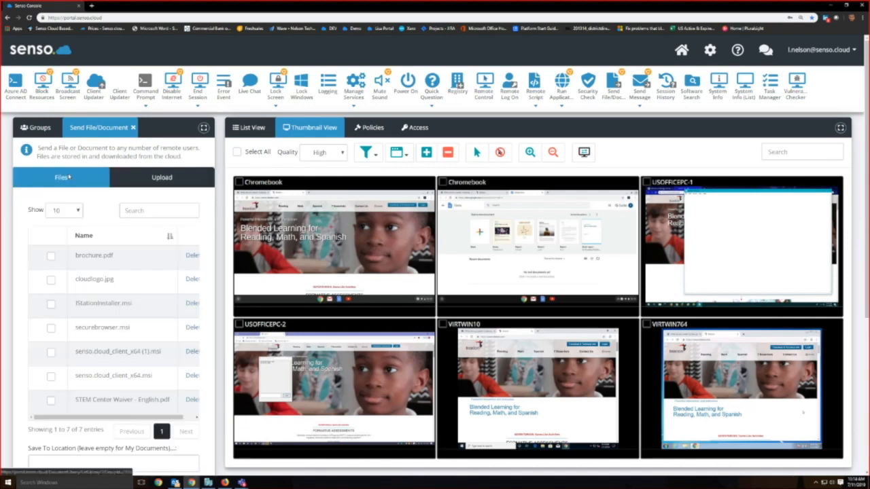
Step: Send cloudlogo.jpg to all devices with the option to run automatically after sending turned on
{"action": "left_click", "coordinate": [237, 152]}
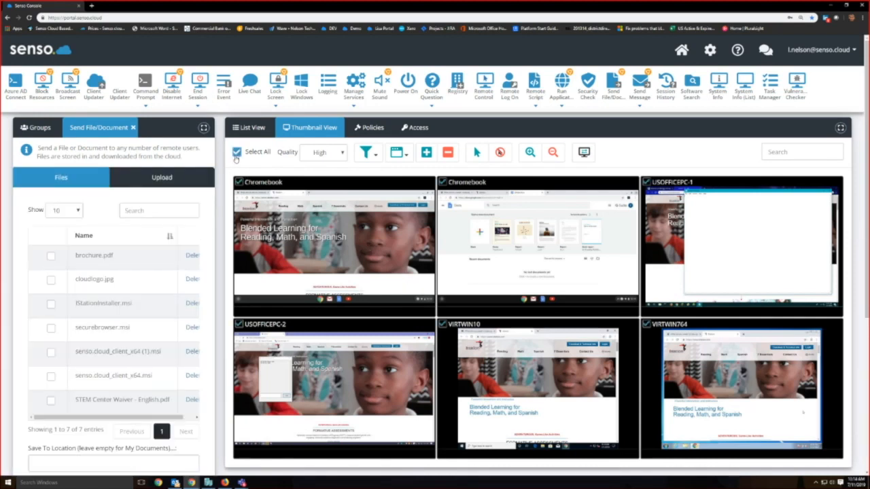
{"action": "left_click", "coordinate": [51, 279]}
{"action": "scroll", "coordinate": [133, 301], "scroll_direction": "down", "scroll_amount": 3}
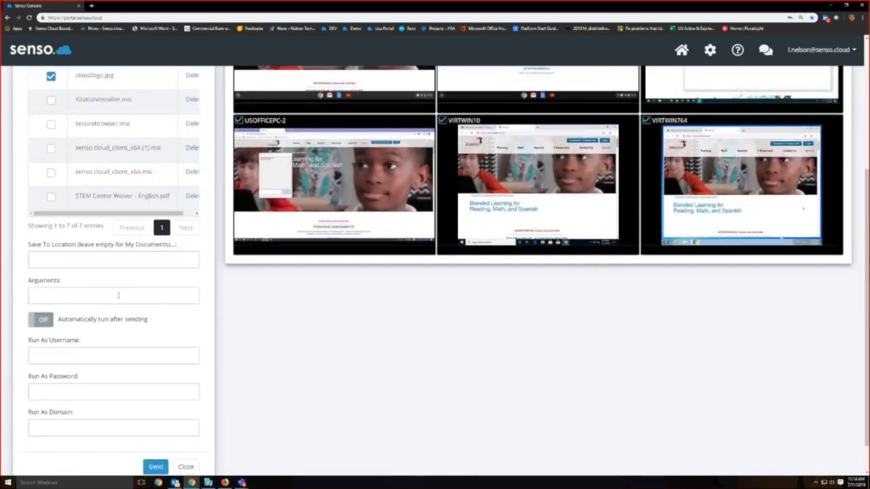
{"action": "left_click", "coordinate": [41, 319]}
{"action": "left_click", "coordinate": [158, 465]}
{"action": "scroll", "coordinate": [324, 379], "scroll_direction": "up", "scroll_amount": 3}
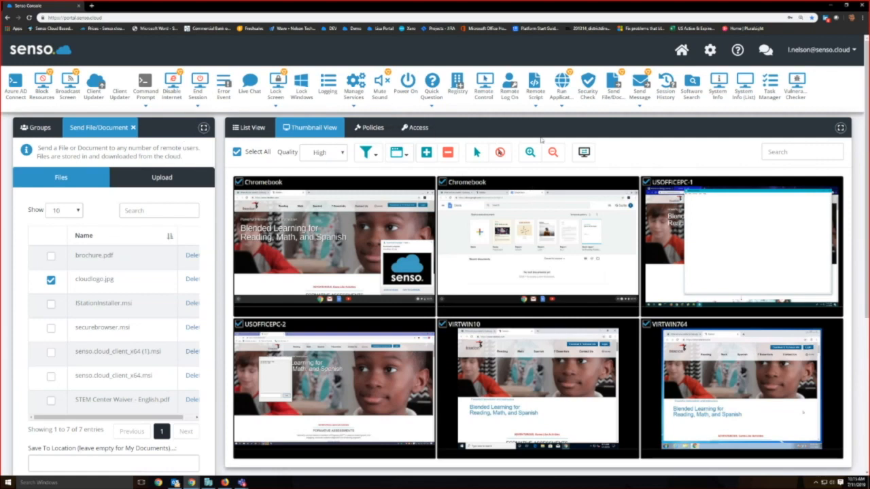
Step: Replace Send File/Document with Send Message, send the "Hello world!" shortcut to all devices and open remote control of the first Chromebook
{"action": "left_click", "coordinate": [640, 82]}
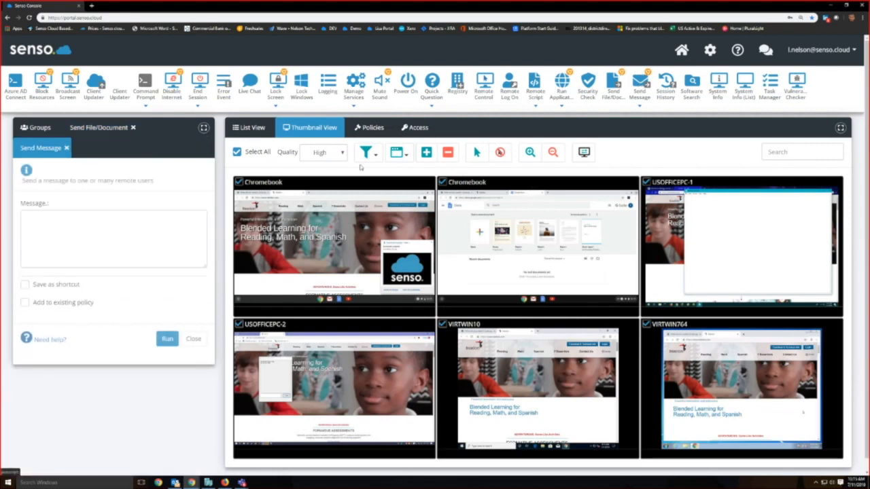
{"action": "left_click", "coordinate": [134, 128]}
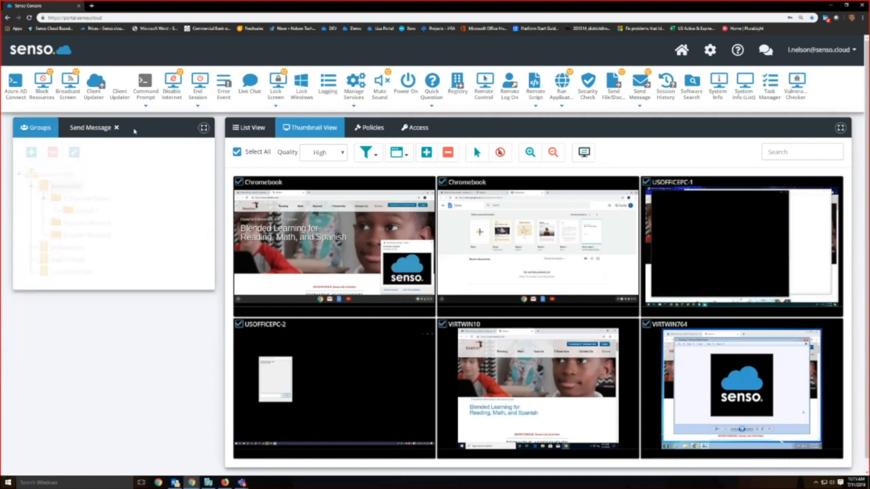
{"action": "left_click", "coordinate": [91, 127]}
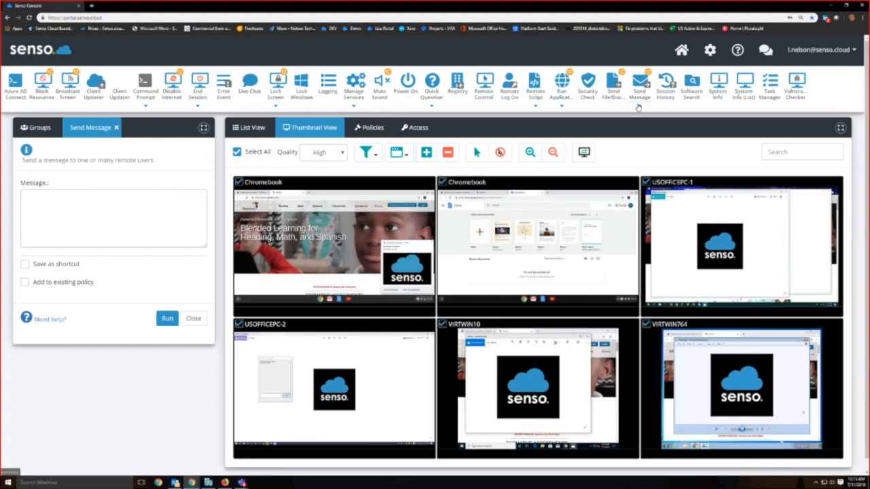
{"action": "left_click", "coordinate": [639, 106]}
{"action": "left_click", "coordinate": [642, 136]}
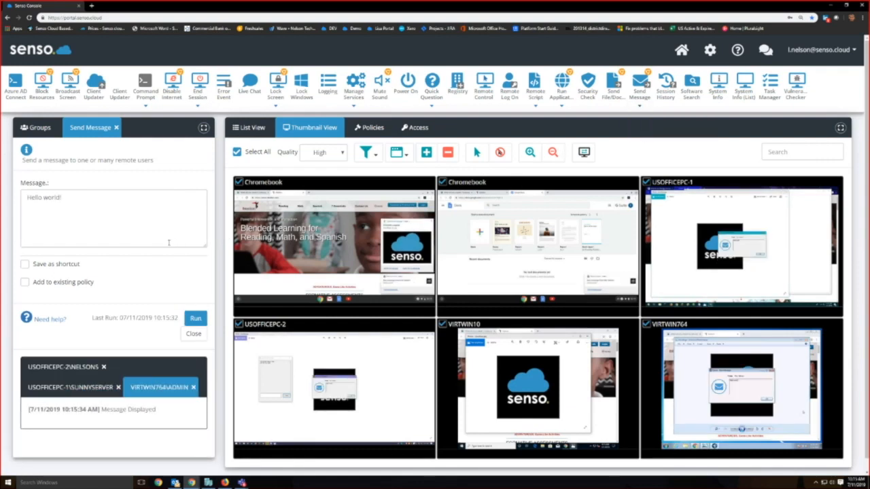
{"action": "double_click", "coordinate": [407, 273]}
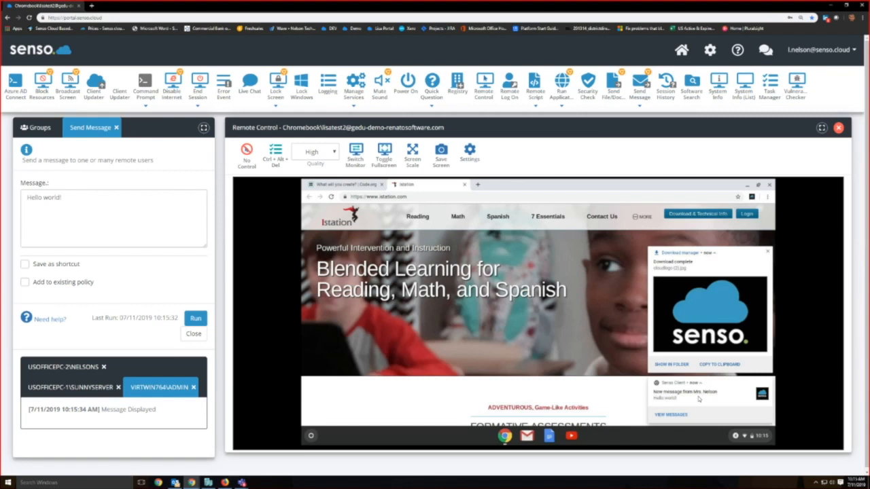
Step: End the Chromebook's remote control, check the delivered message on VIRTWIN764 through remote control, end that session and close Send Message
{"action": "left_click", "coordinate": [839, 128]}
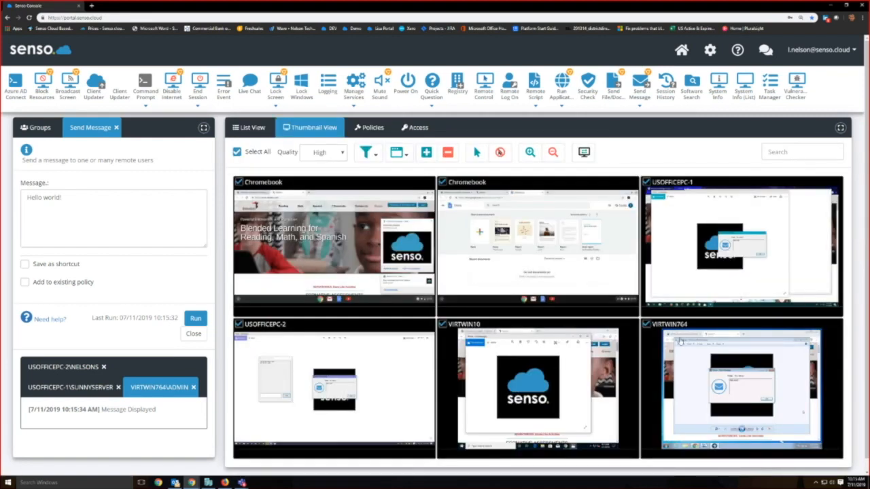
{"action": "double_click", "coordinate": [735, 382]}
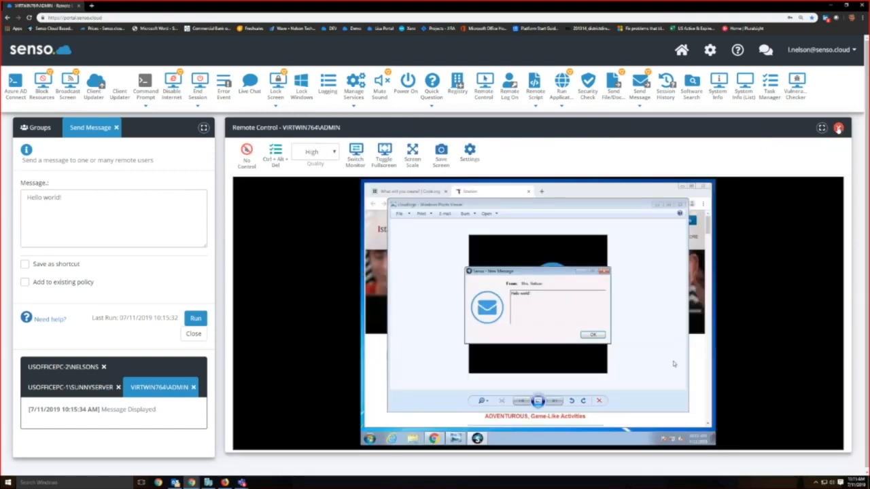
{"action": "left_click", "coordinate": [838, 129]}
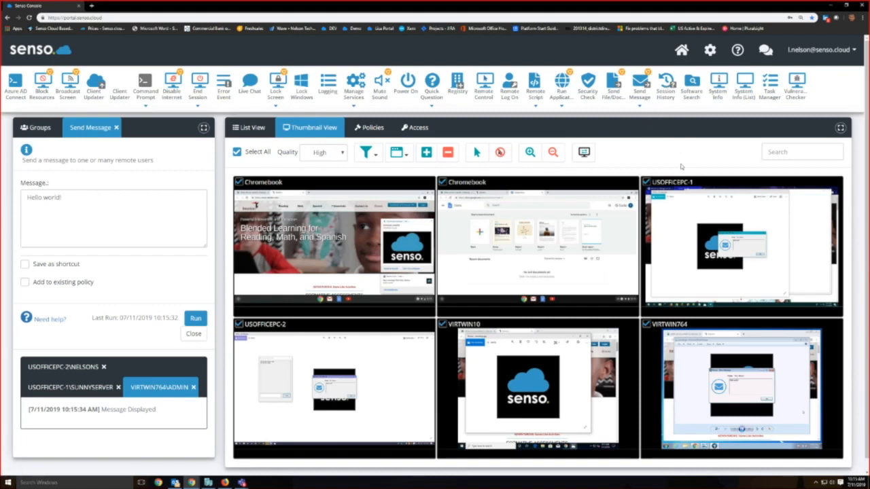
{"action": "left_click", "coordinate": [117, 128]}
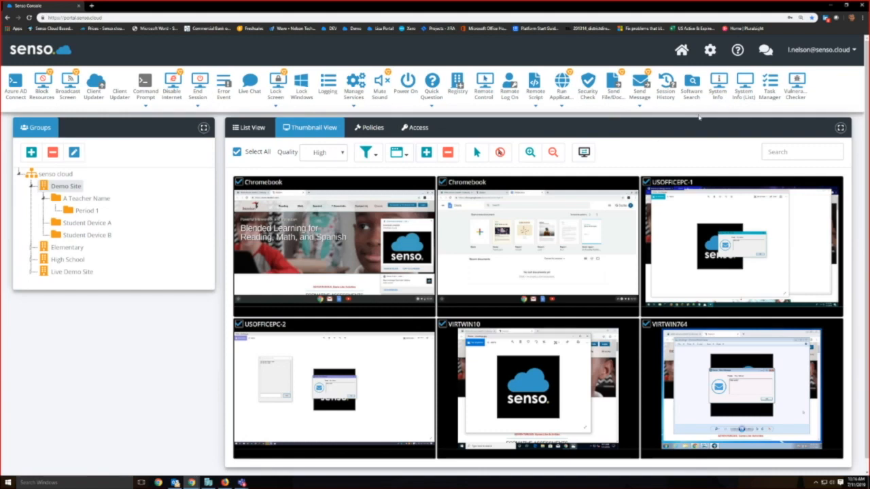
Step: Run a Software Search for Firefox on VIRTWIN10, VIRTWIN764 and USOFFICEPC-1 only
{"action": "left_click", "coordinate": [692, 83]}
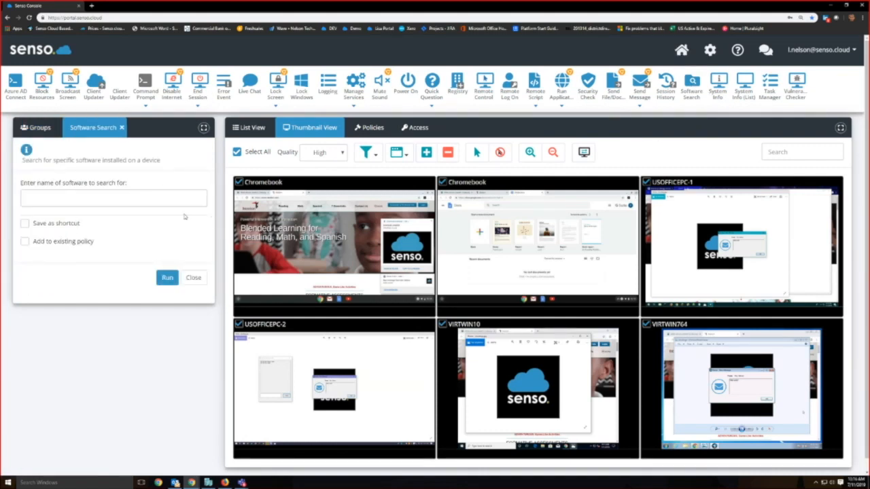
{"action": "left_click", "coordinate": [237, 152]}
{"action": "left_click", "coordinate": [442, 324]}
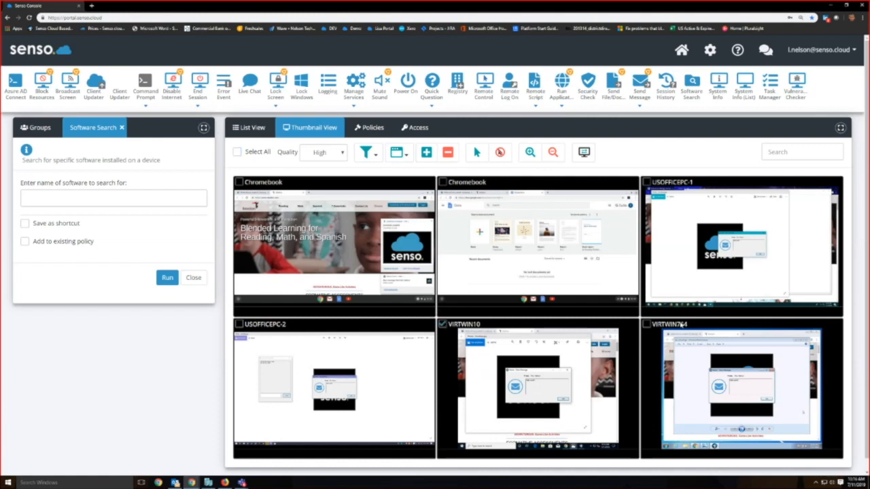
{"action": "left_click", "coordinate": [646, 324]}
{"action": "left_click", "coordinate": [646, 182]}
{"action": "left_click", "coordinate": [114, 202]}
{"action": "type", "text": "Firefox"}
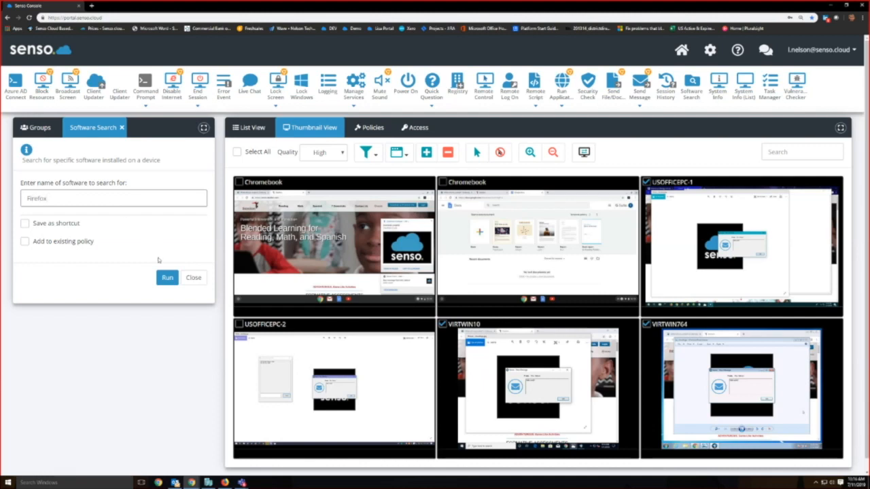
{"action": "left_click", "coordinate": [167, 278]}
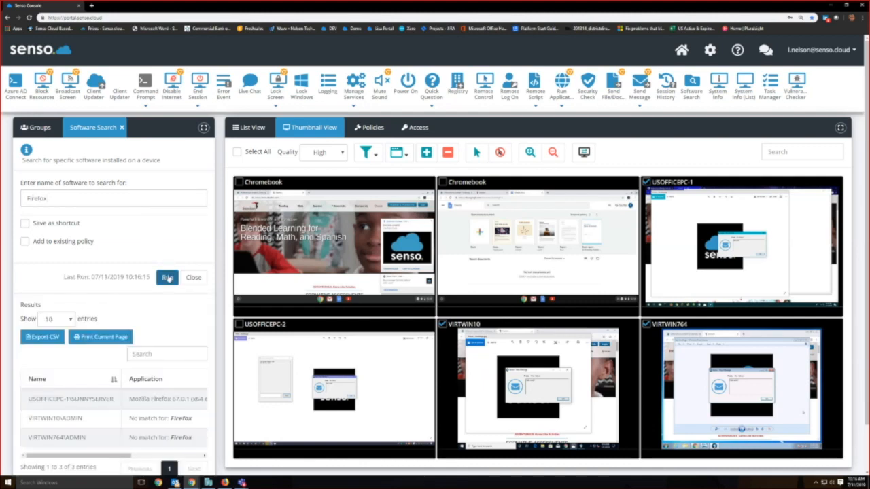
Step: Review the application, version and result columns of the Firefox search for each device
{"action": "scroll", "coordinate": [114, 394], "scroll_direction": "down", "scroll_amount": 2}
{"action": "left_click_drag", "start_coordinate": [112, 405], "coordinate": [175, 406]}
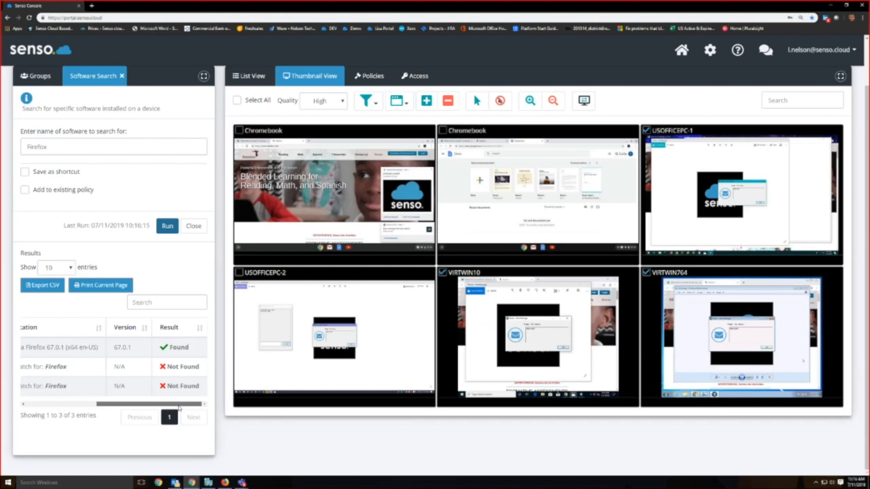
{"action": "left_click_drag", "start_coordinate": [178, 408], "coordinate": [105, 407]}
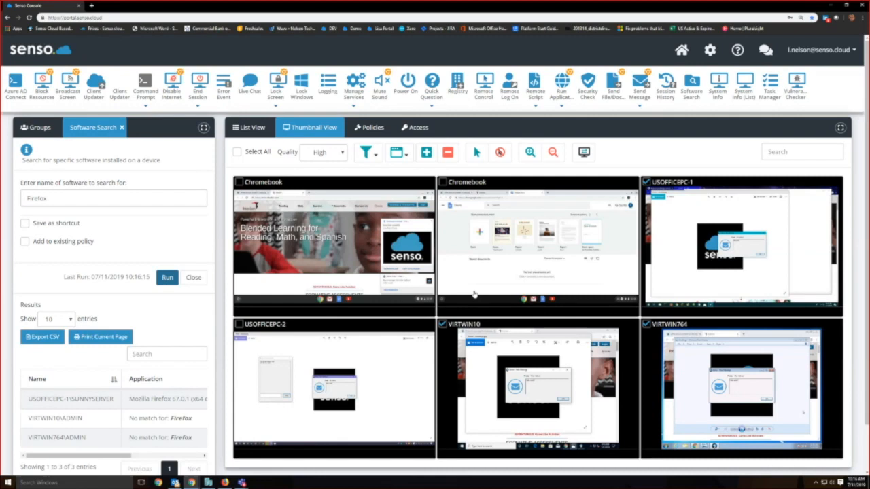
Step: Replace Software Search with System Info, run the Overview category on USOFFICEPC-1 and review its system, hardware and networking details
{"action": "left_click", "coordinate": [719, 87]}
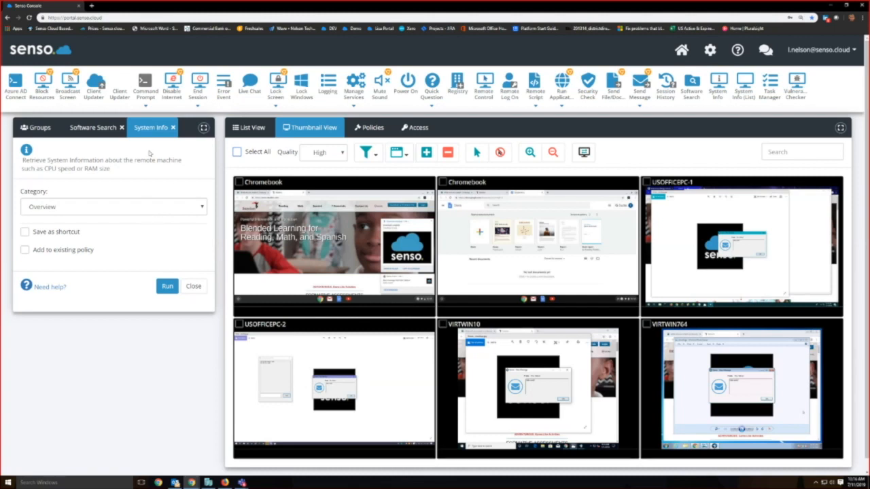
{"action": "left_click", "coordinate": [123, 128]}
{"action": "left_click", "coordinate": [88, 127]}
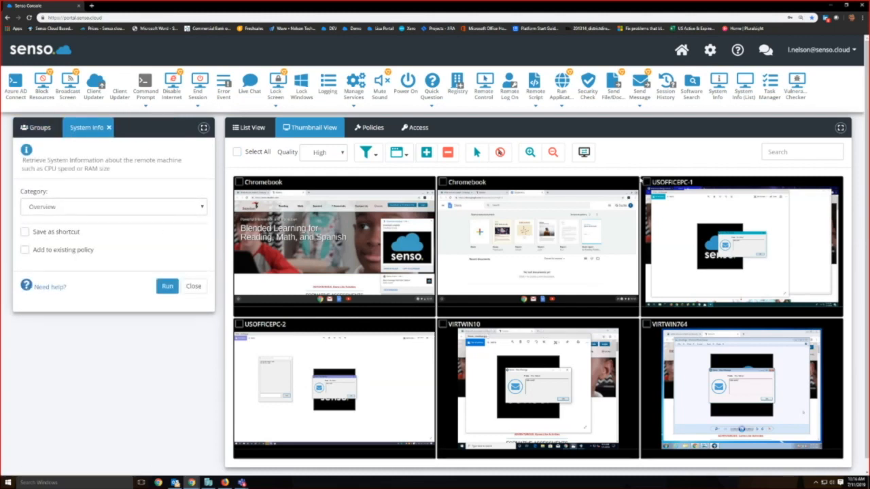
{"action": "left_click", "coordinate": [646, 182]}
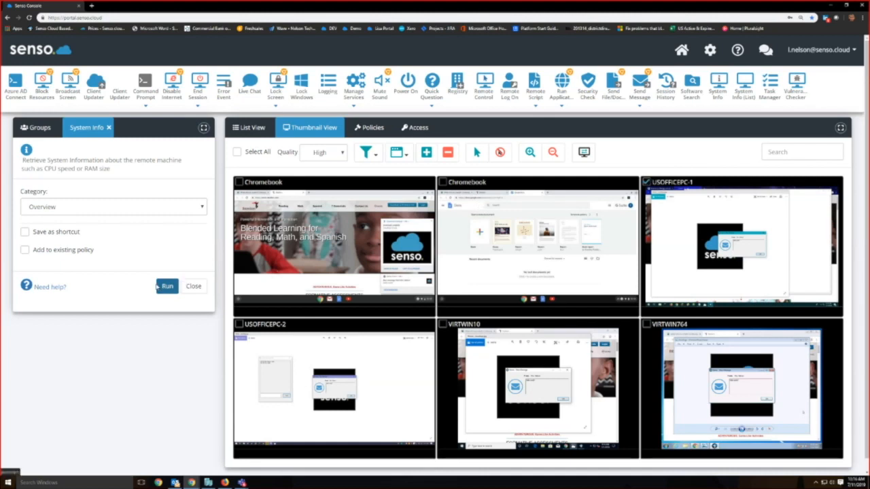
{"action": "left_click", "coordinate": [167, 286]}
{"action": "scroll", "coordinate": [128, 329], "scroll_direction": "down", "scroll_amount": 2}
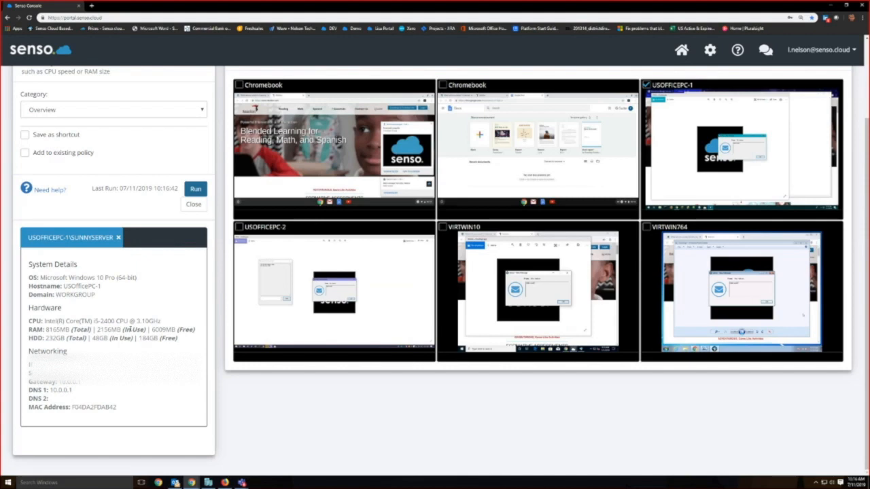
Step: Review the available System Info categories, keep Overview selected and close the module
{"action": "scroll", "coordinate": [129, 329], "scroll_direction": "up", "scroll_amount": 2}
{"action": "left_click", "coordinate": [153, 208]}
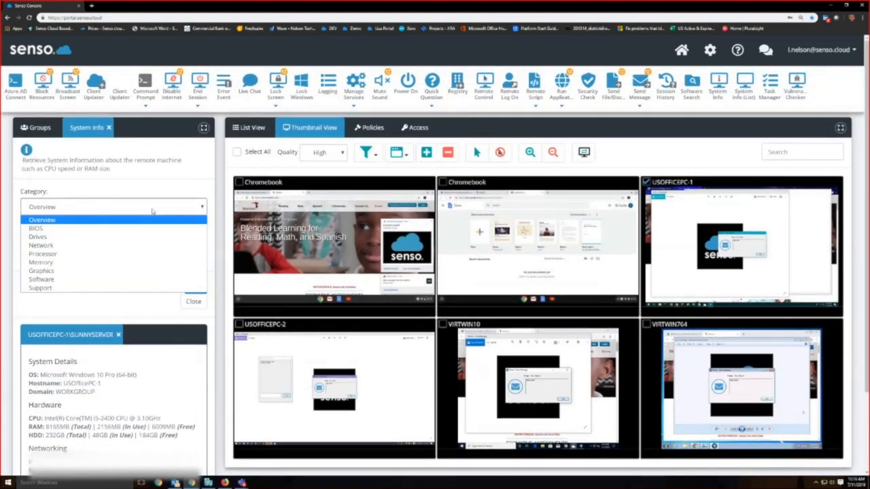
{"action": "left_click", "coordinate": [146, 188]}
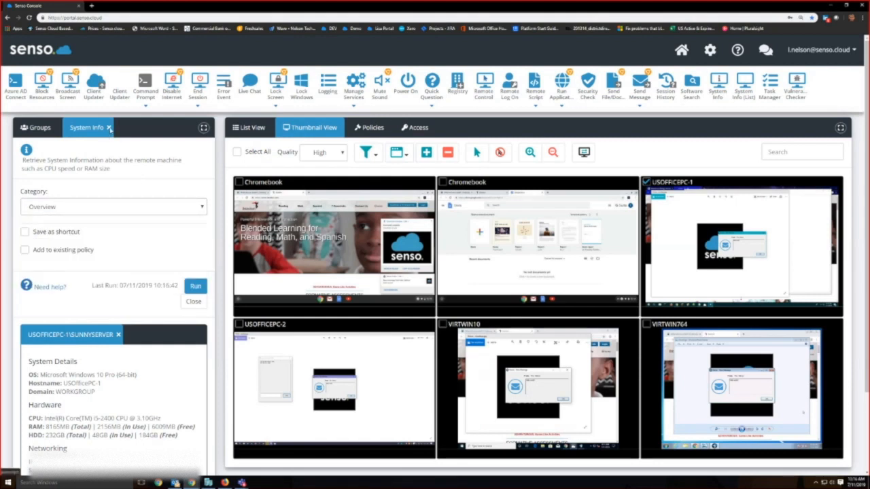
{"action": "left_click", "coordinate": [109, 127]}
Step: Open Task Manager, check its type options with Processes kept, and close the module without running it
{"action": "left_click", "coordinate": [770, 87]}
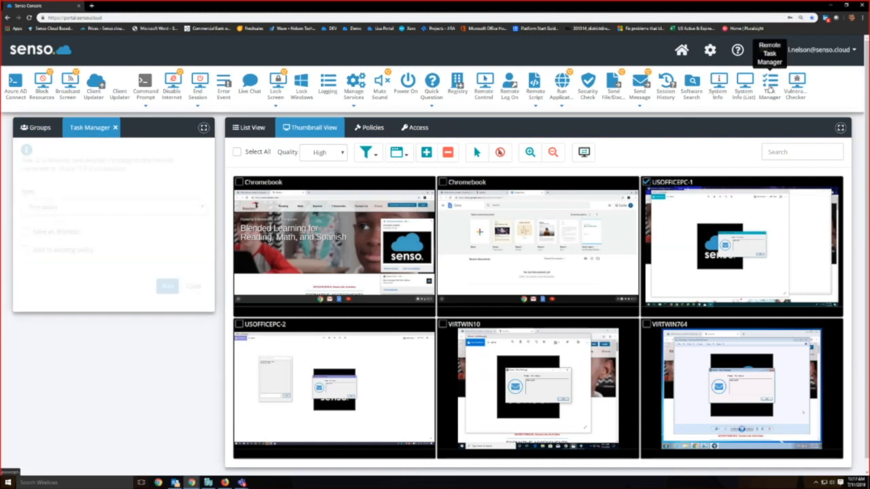
{"action": "left_click", "coordinate": [161, 209]}
{"action": "left_click", "coordinate": [168, 183]}
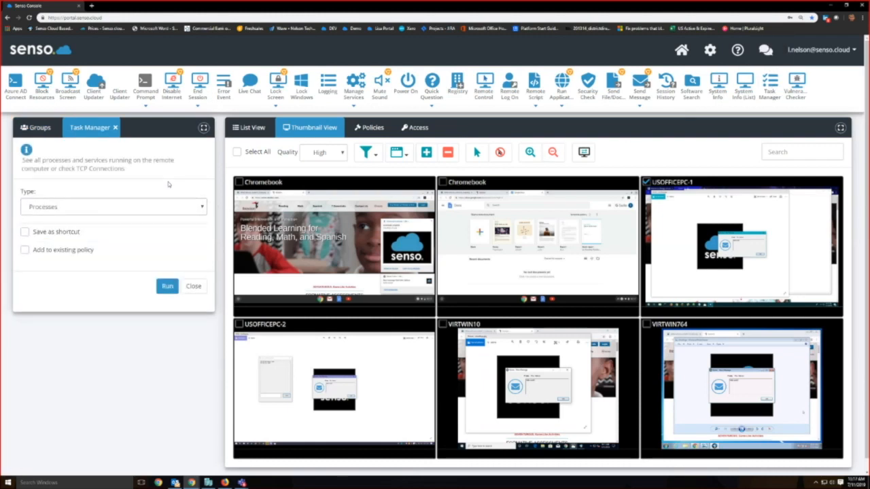
{"action": "left_click", "coordinate": [116, 127]}
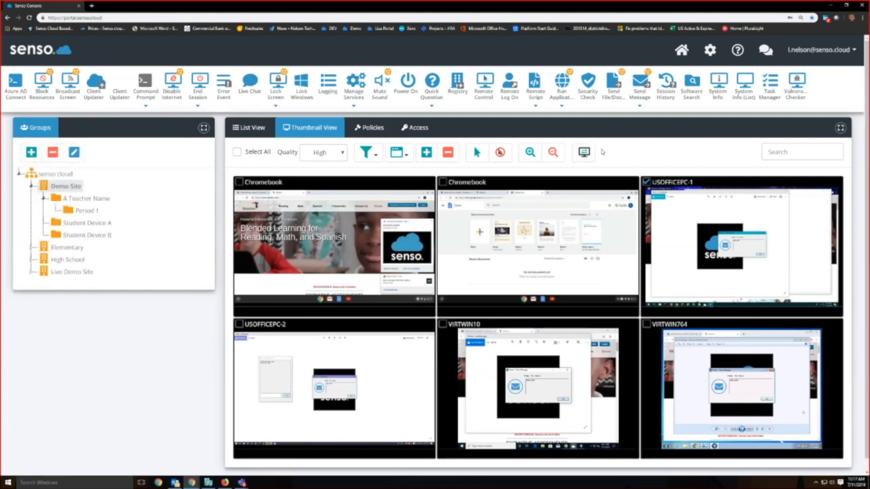
Step: Open the Admin Center dashboard, show the Console Users options and return to the console
{"action": "left_click", "coordinate": [708, 53]}
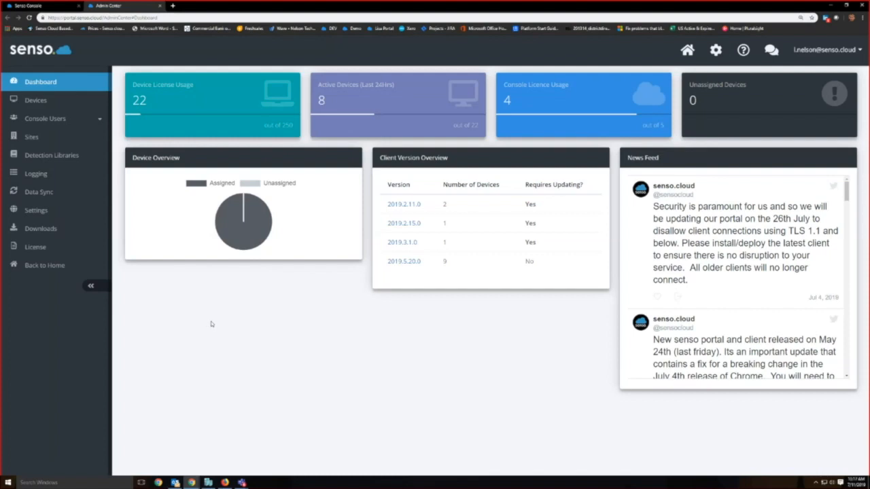
{"action": "left_click", "coordinate": [71, 125]}
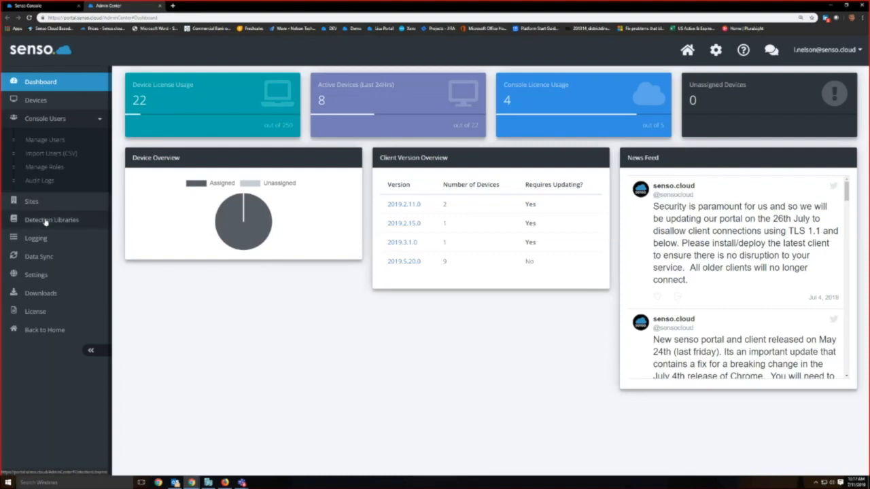
{"action": "left_click", "coordinate": [51, 6]}
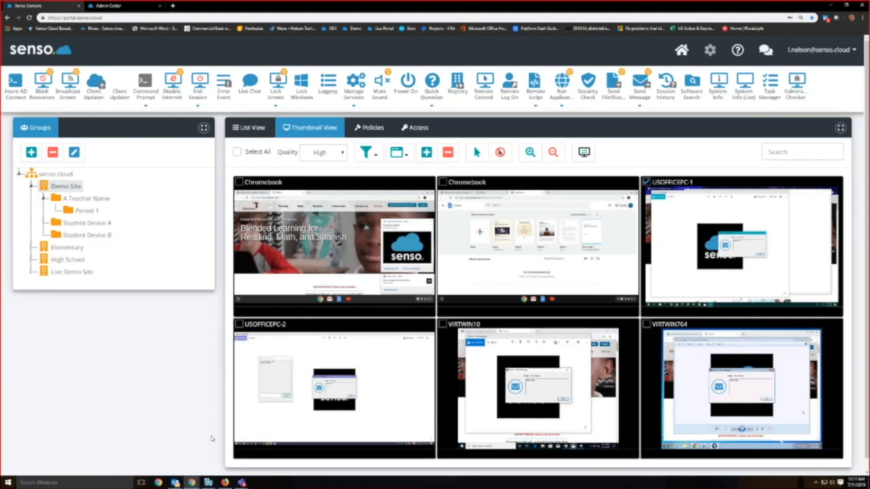
Step: Switch to the incognito console with the reduced module set, select VIRTWIN764 and show the Demo Site devices as thumbnails
{"action": "mouse_move", "coordinate": [192, 481]}
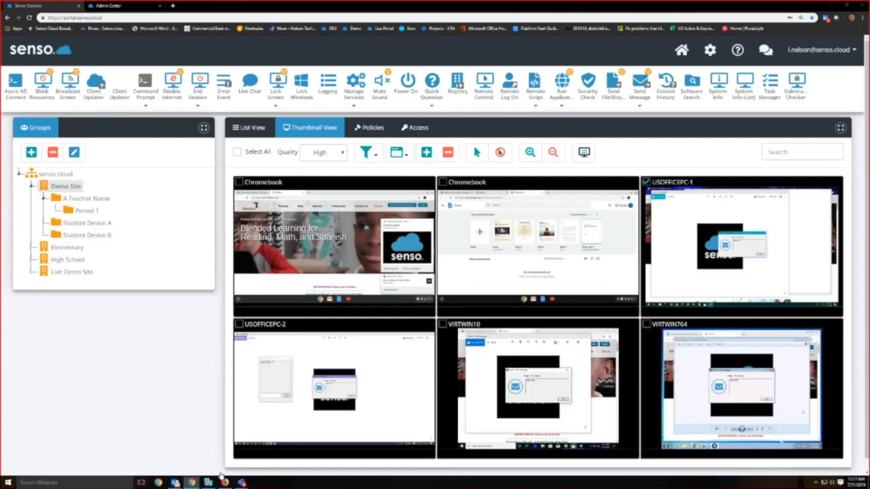
{"action": "left_click", "coordinate": [221, 477]}
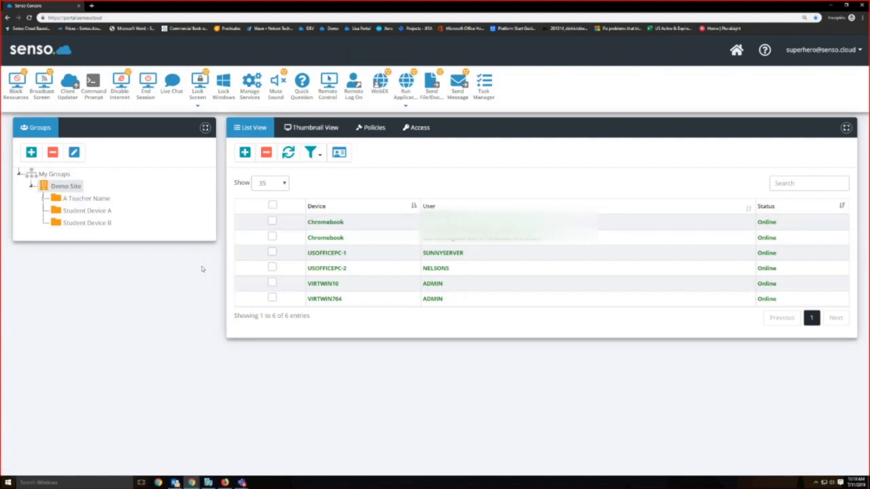
{"action": "left_click", "coordinate": [342, 299]}
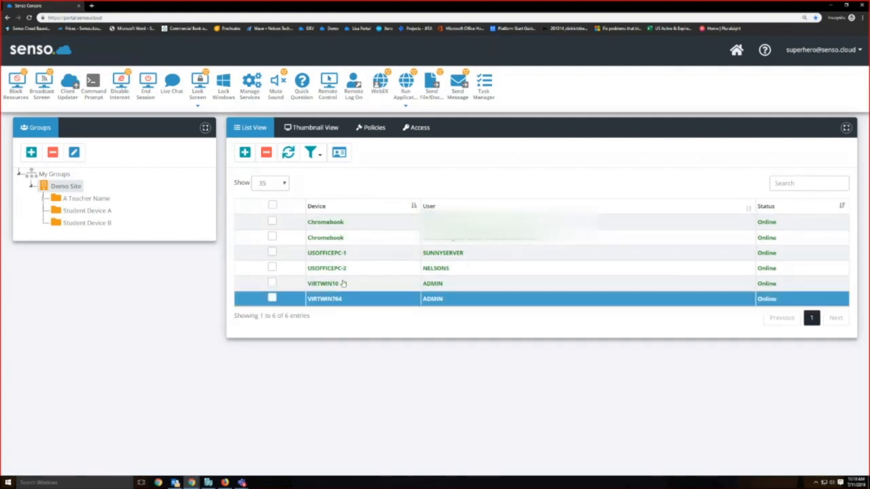
{"action": "left_click", "coordinate": [313, 128]}
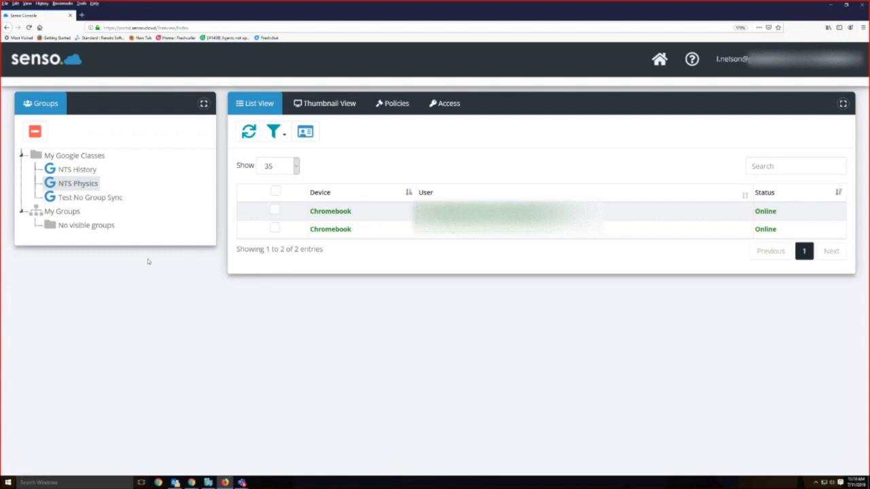
Step: In the Firefox console with Google classes, check the thumbnail view for NTS Physics and return to its device list
{"action": "left_click", "coordinate": [339, 110]}
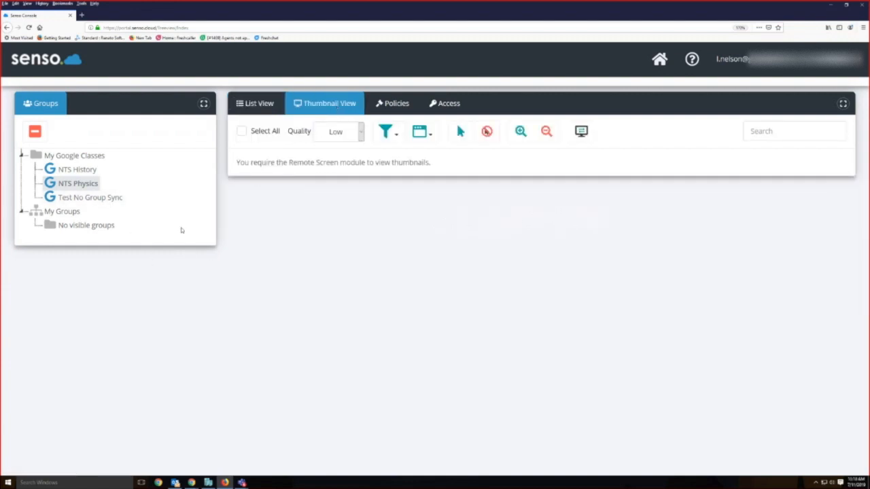
{"action": "left_click", "coordinate": [255, 103]}
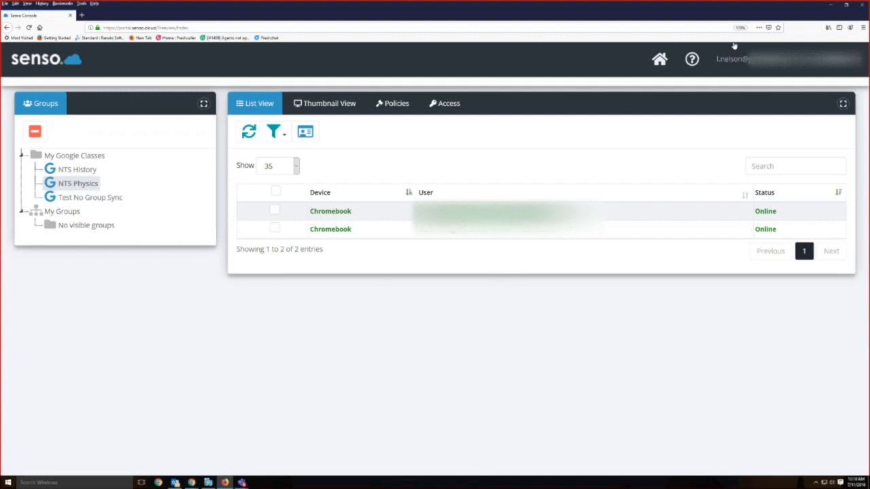
Step: Minimize the Firefox window and both Chrome console windows to show the desktop
{"action": "left_click", "coordinate": [829, 9]}
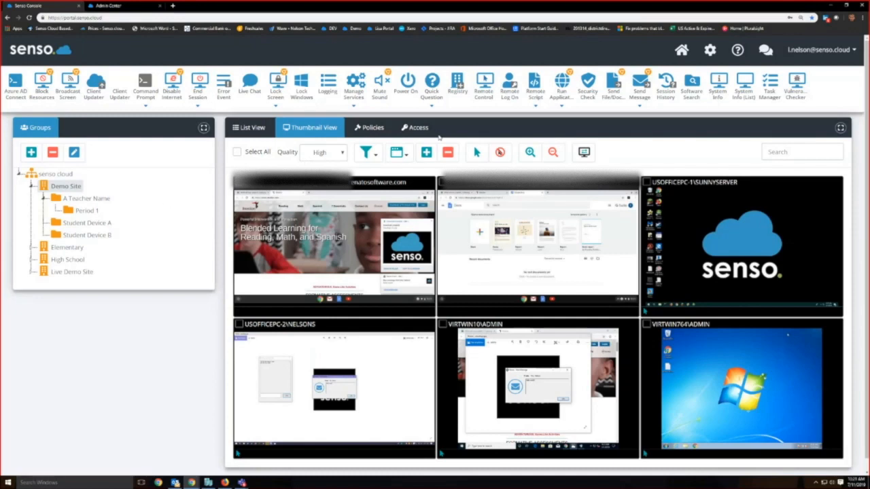
{"action": "left_click", "coordinate": [831, 5]}
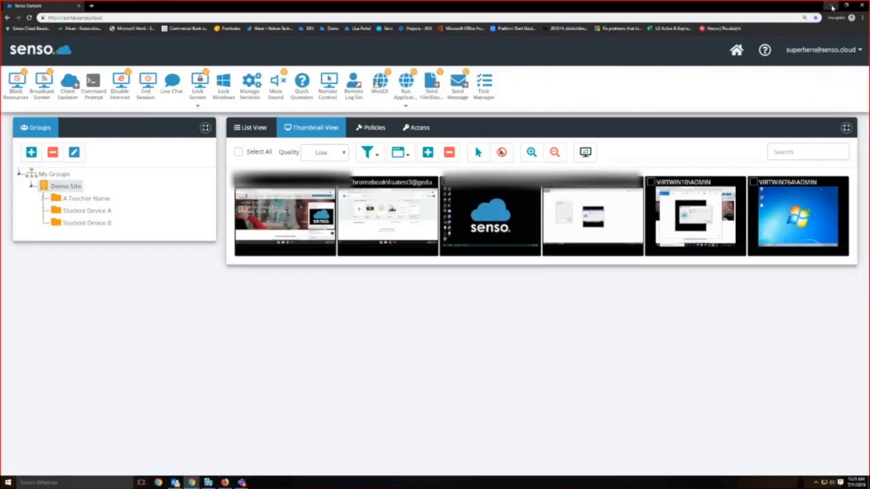
{"action": "left_click", "coordinate": [831, 6]}
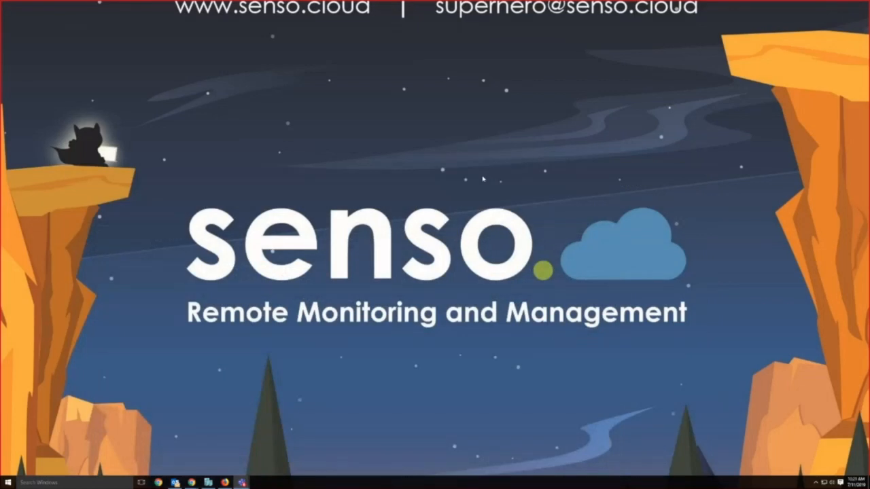